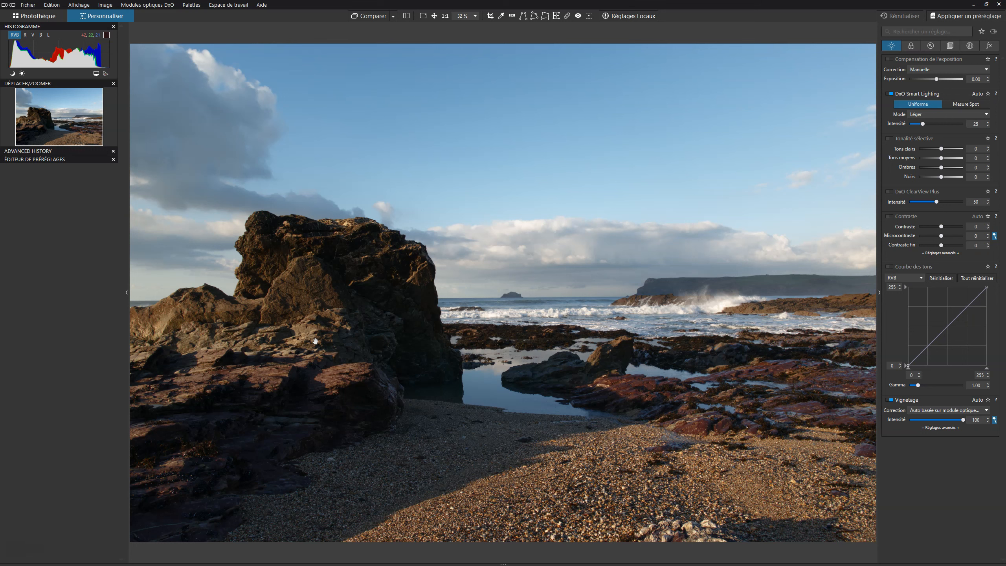
Step: Straighten the photo with the Horizon tool by aligning the reference line to the sea horizon, and apply the correction
{"action": "left_click", "coordinate": [741, 312]}
{"action": "left_click", "coordinate": [512, 16]}
{"action": "left_click_drag", "start_coordinate": [690, 287], "coordinate": [619, 291]}
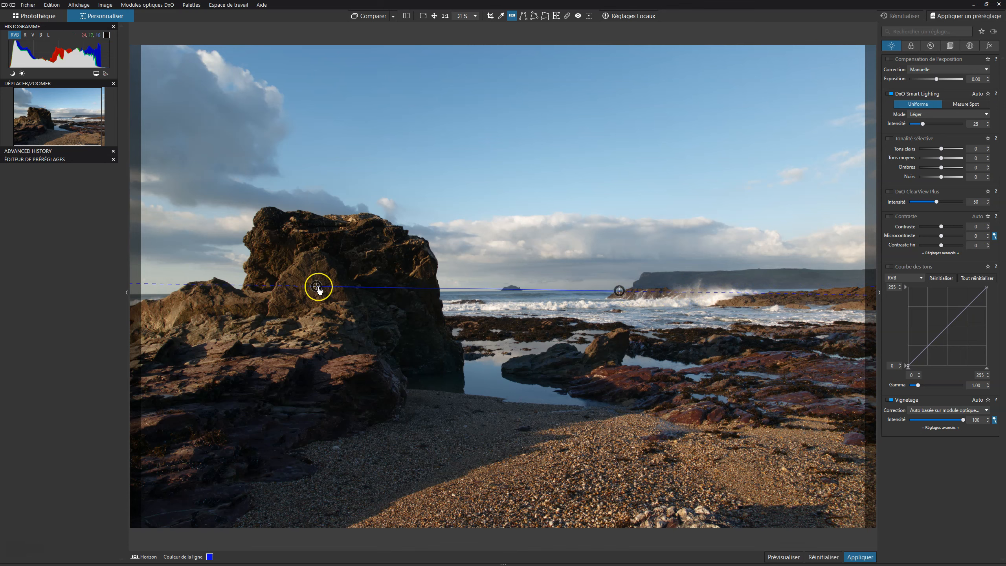
{"action": "left_click_drag", "start_coordinate": [317, 289], "coordinate": [446, 295]}
{"action": "scroll", "coordinate": [512, 292], "scroll_direction": "up", "scroll_amount": 4}
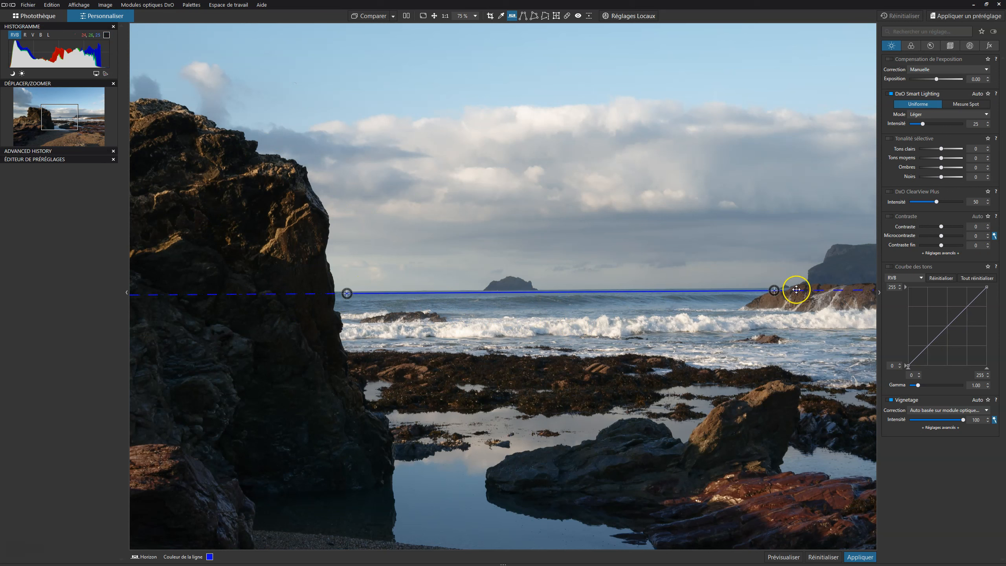
{"action": "key", "text": "ctrl+0"}
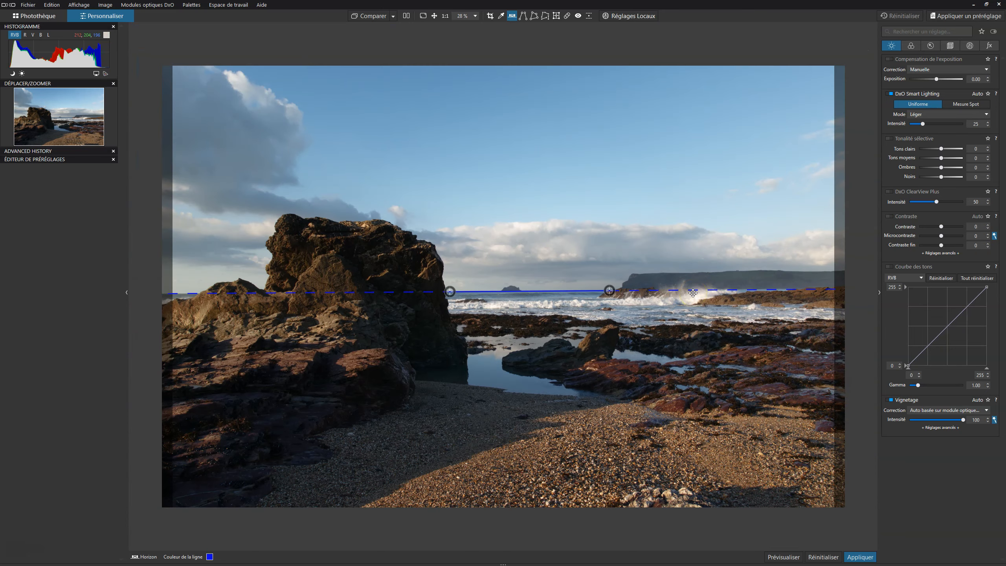
{"action": "left_click", "coordinate": [860, 557]}
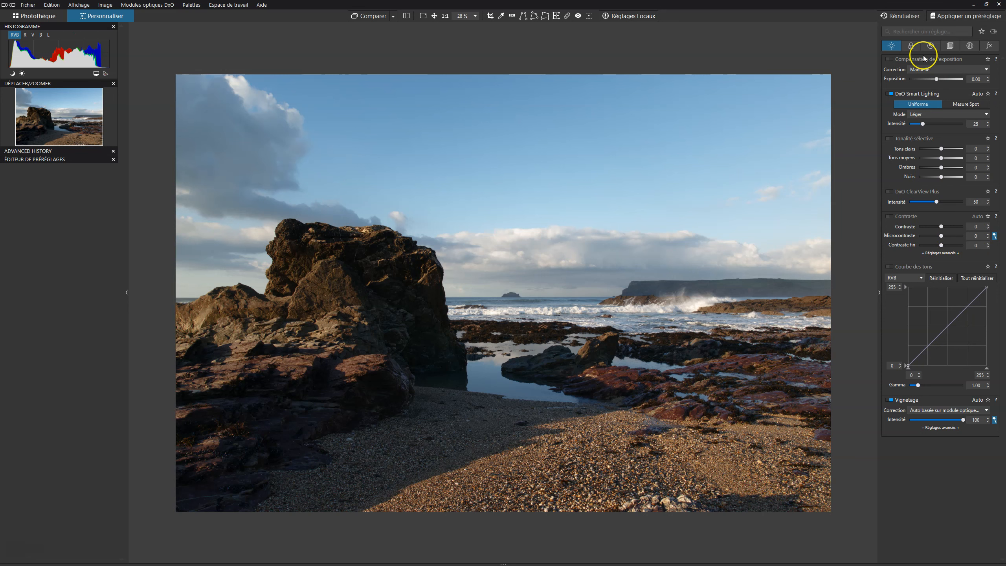
Step: Set the RAW white balance by sampling a neutral grey area in the clouds above the small island
{"action": "left_click", "coordinate": [911, 45]}
{"action": "left_click", "coordinate": [916, 104]}
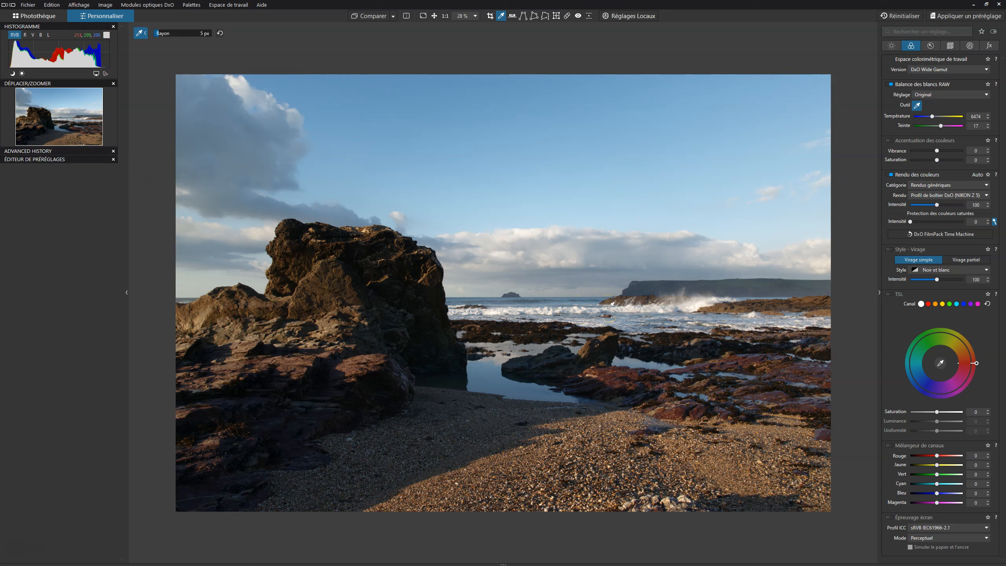
{"action": "left_click", "coordinate": [502, 252]}
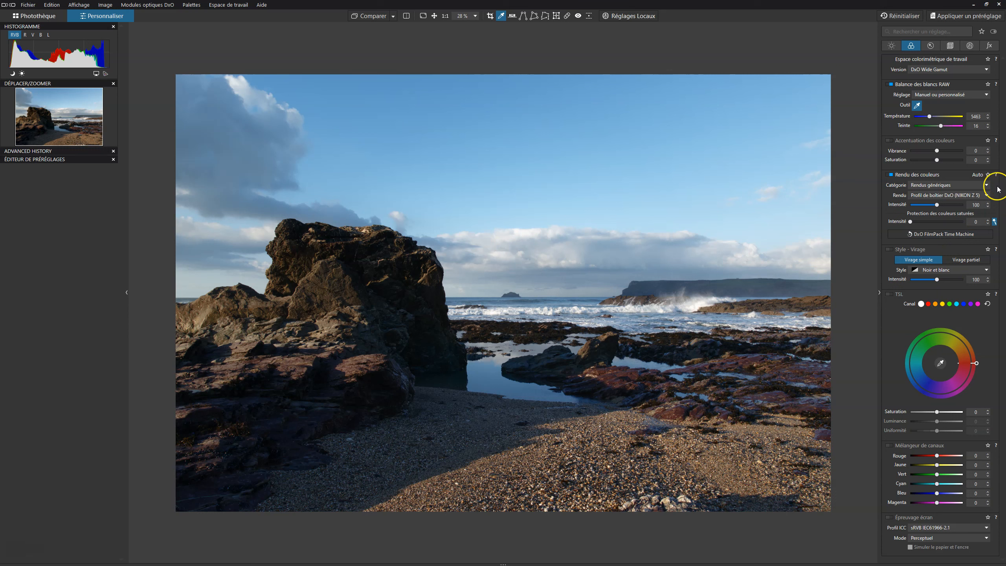
{"action": "left_click", "coordinate": [918, 105]}
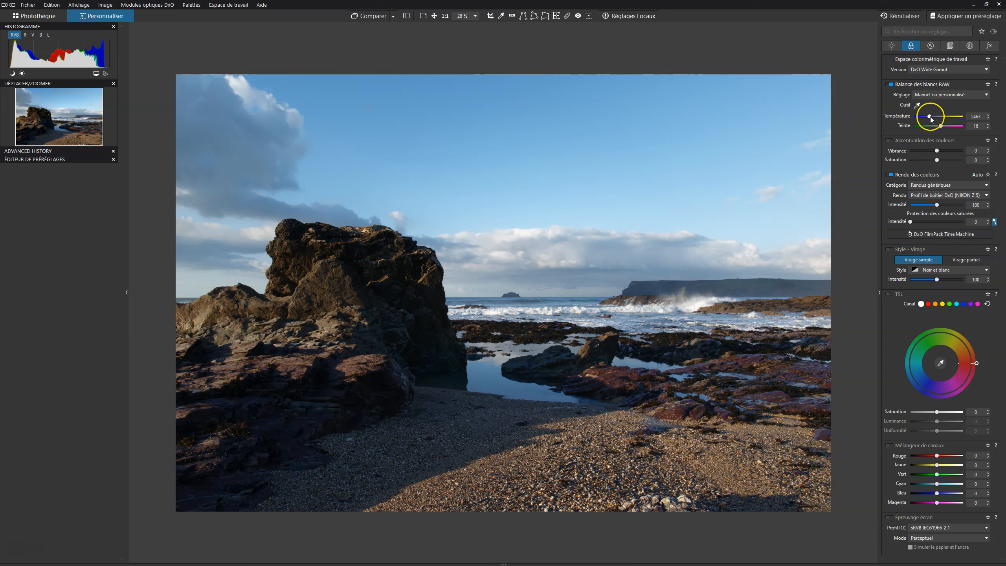
Step: Set the white balance temperature to 5748 and check its effect with the correction off and on
{"action": "left_click_drag", "start_coordinate": [929, 116], "coordinate": [933, 117]}
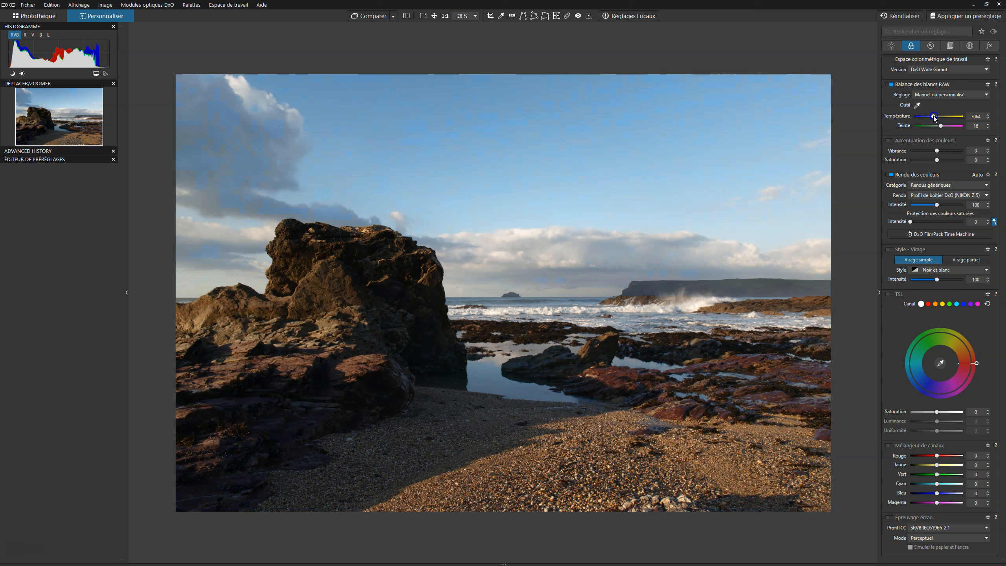
{"action": "left_click_drag", "start_coordinate": [933, 116], "coordinate": [931, 117]}
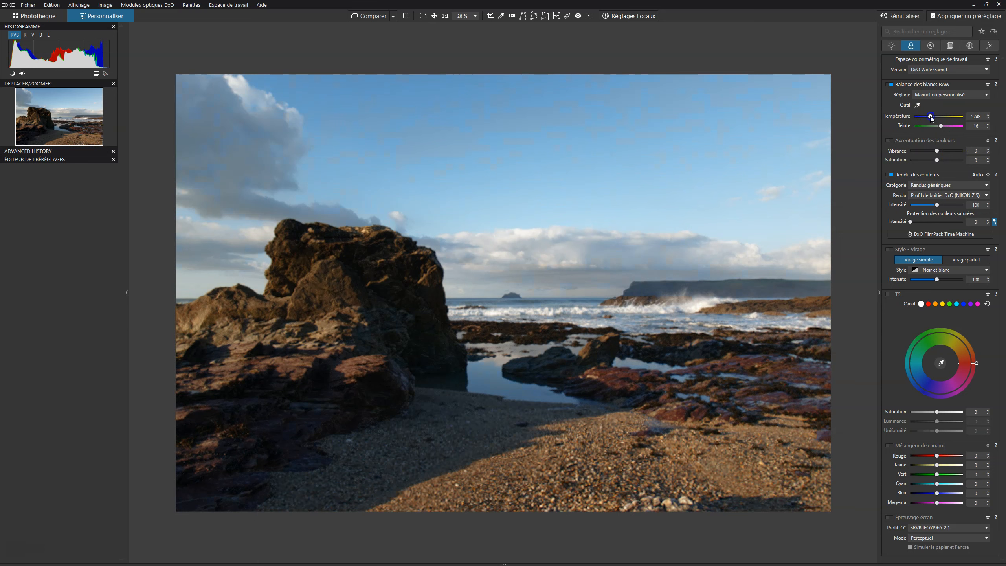
{"action": "left_click", "coordinate": [891, 84]}
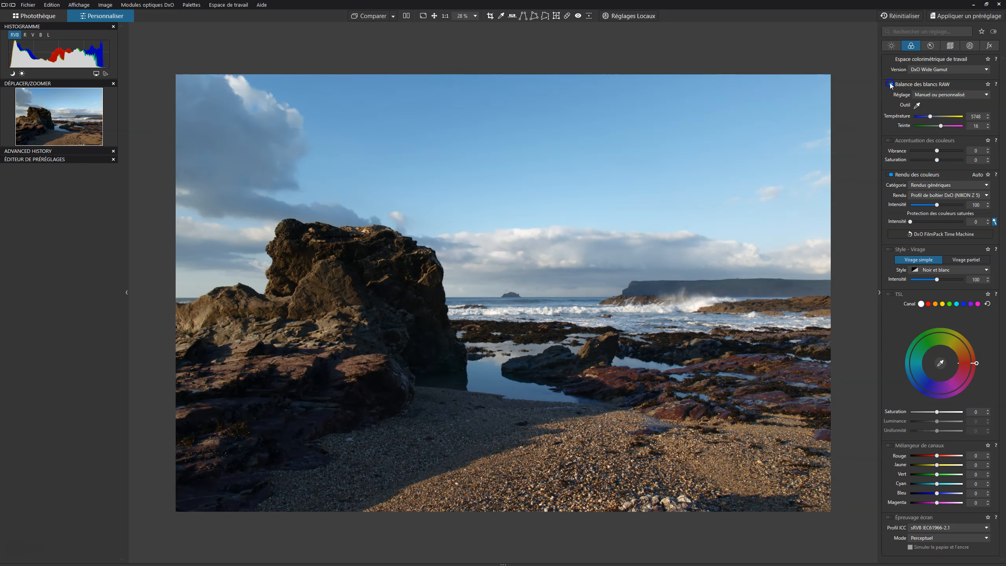
{"action": "left_click", "coordinate": [891, 84]}
Step: Raise the shadows (Ombres) in the selective tonality settings to 41 and check the correction's effect
{"action": "left_click", "coordinate": [891, 46]}
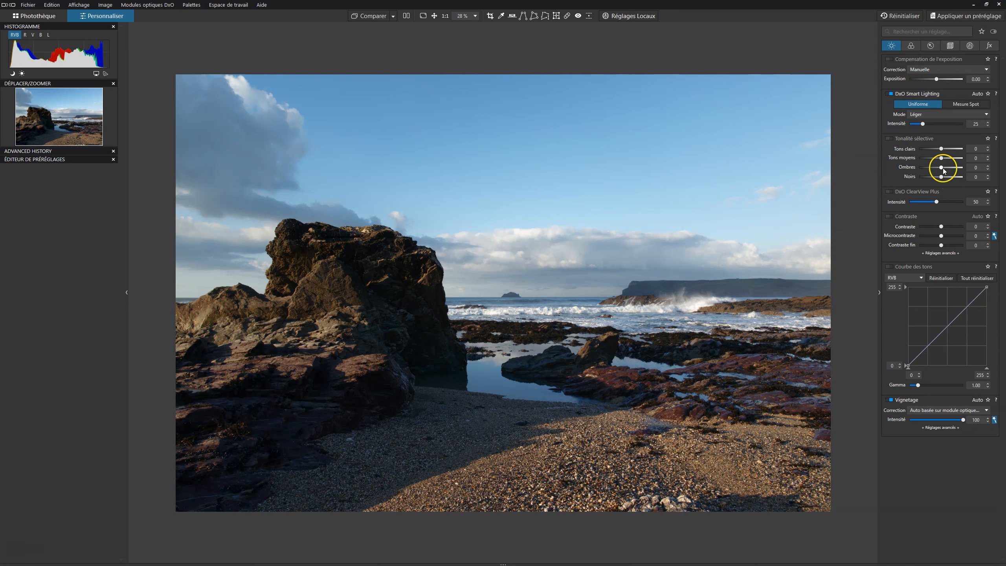
{"action": "left_click_drag", "start_coordinate": [942, 171], "coordinate": [950, 169]}
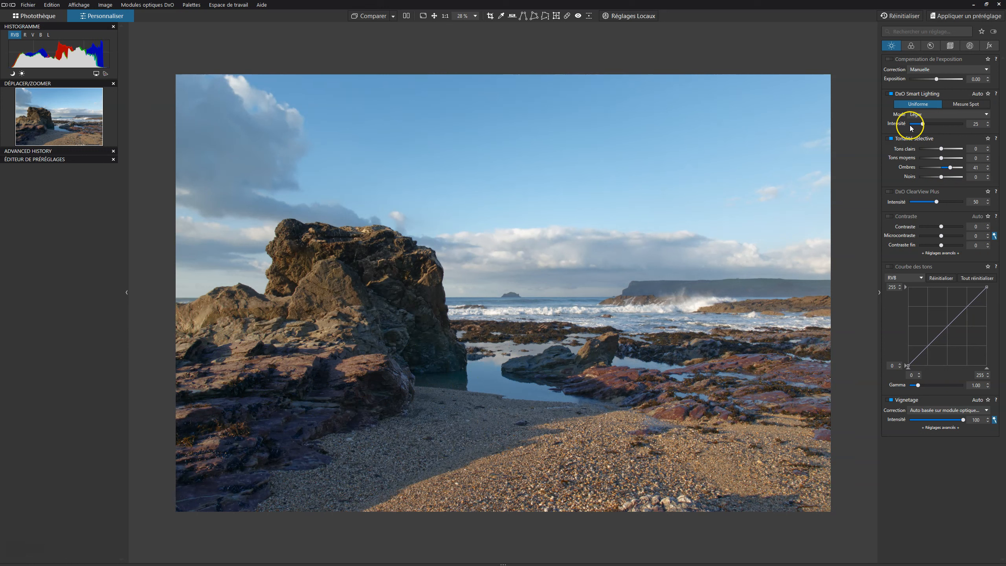
{"action": "left_click", "coordinate": [890, 138]}
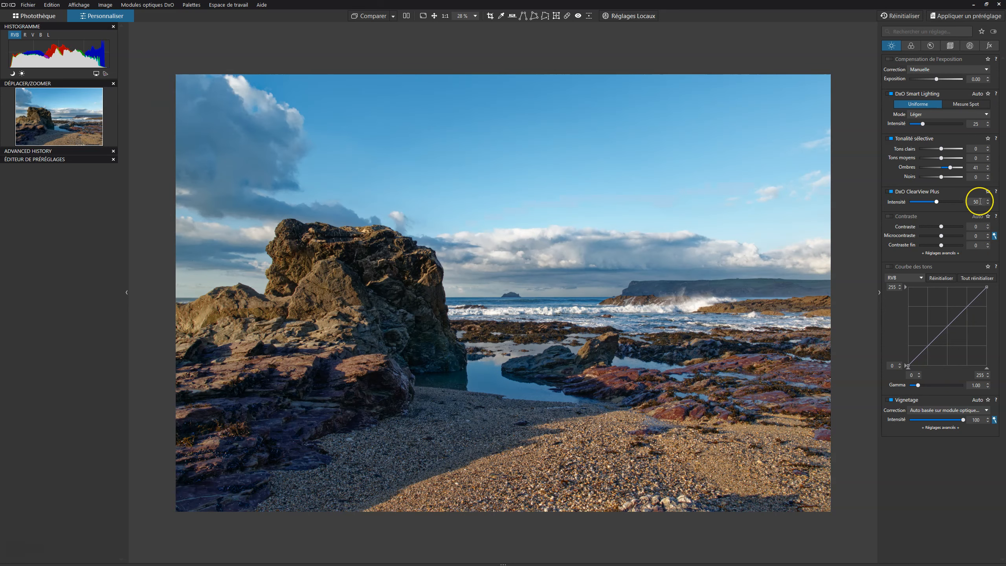
Step: Set the DxO ClearView Plus intensity to 16 and check its effect with the correction off and on
{"action": "mouse_move", "coordinate": [936, 202]}
{"action": "left_mouse_down"}
{"action": "mouse_move", "coordinate": [910, 202]}
{"action": "mouse_move", "coordinate": [918, 203]}
{"action": "left_mouse_up"}
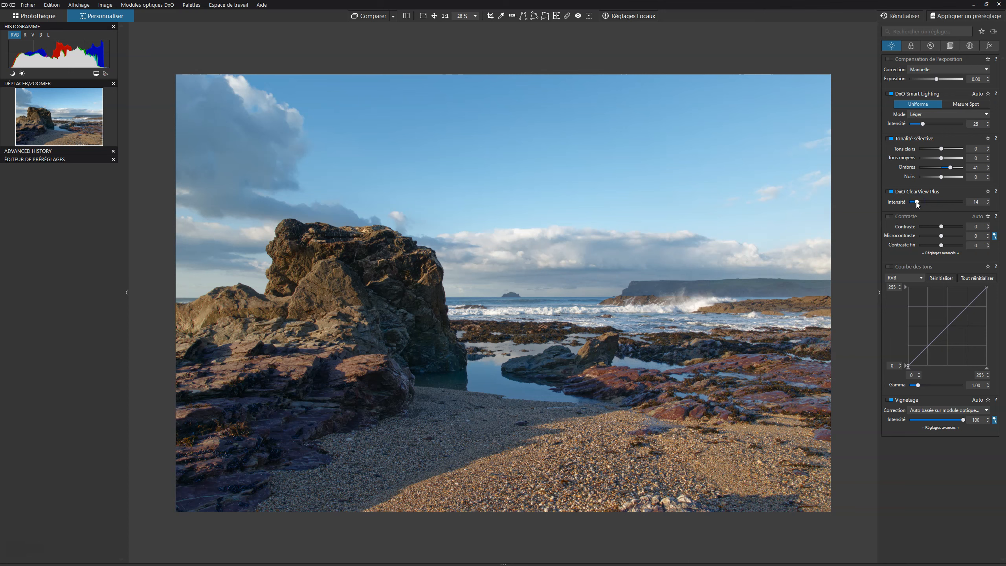
{"action": "left_click_drag", "start_coordinate": [919, 203], "coordinate": [920, 204]}
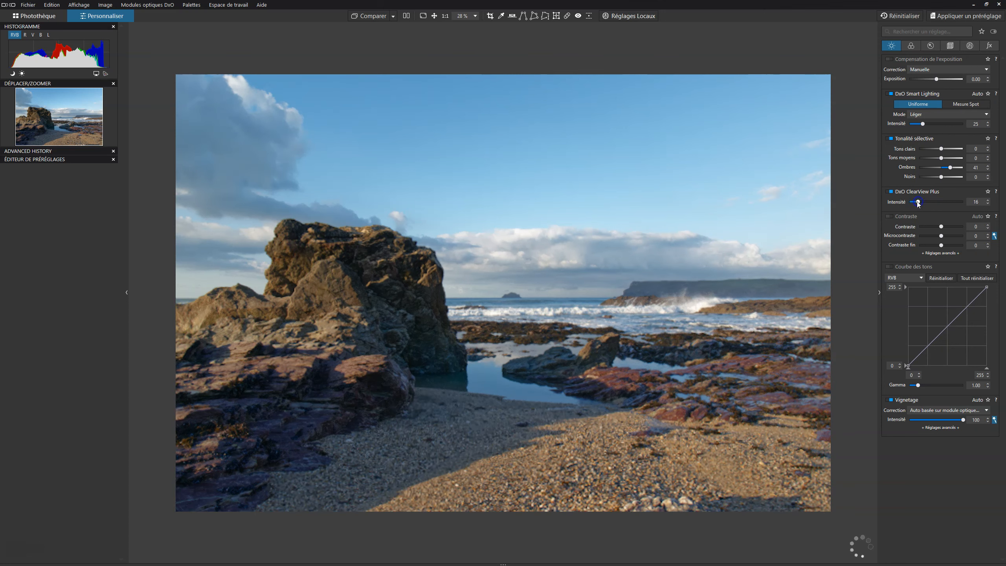
{"action": "left_click", "coordinate": [890, 192]}
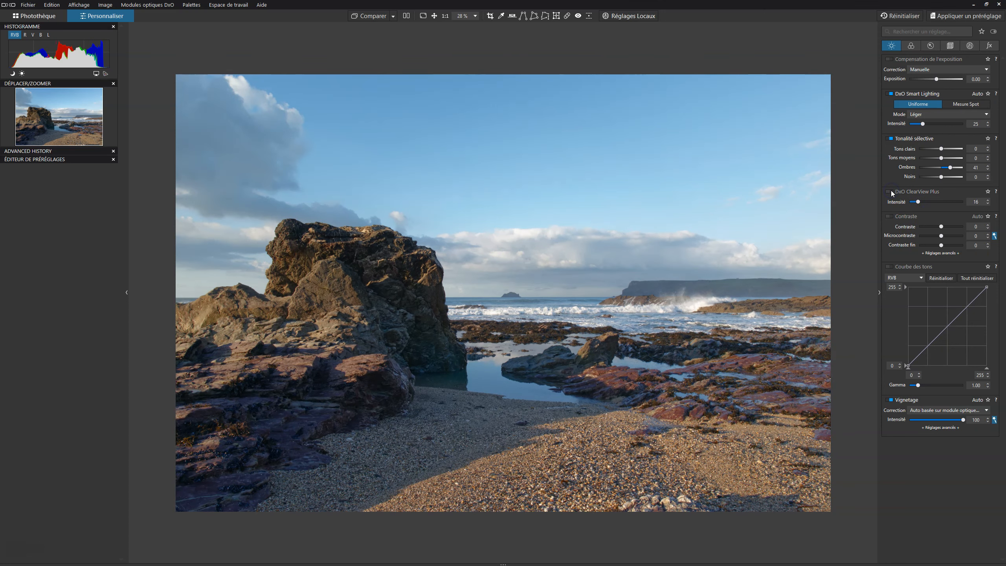
{"action": "left_click", "coordinate": [891, 192]}
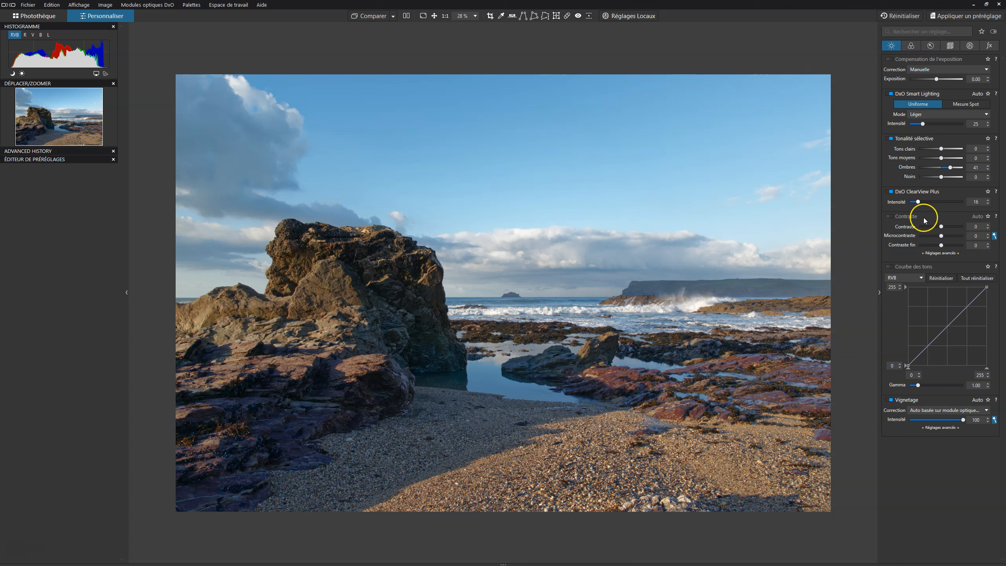
Step: Compare the edited photo with the uncorrected image
{"action": "left_click", "coordinate": [371, 15]}
{"action": "left_click", "coordinate": [372, 16]}
{"action": "left_click", "coordinate": [371, 16]}
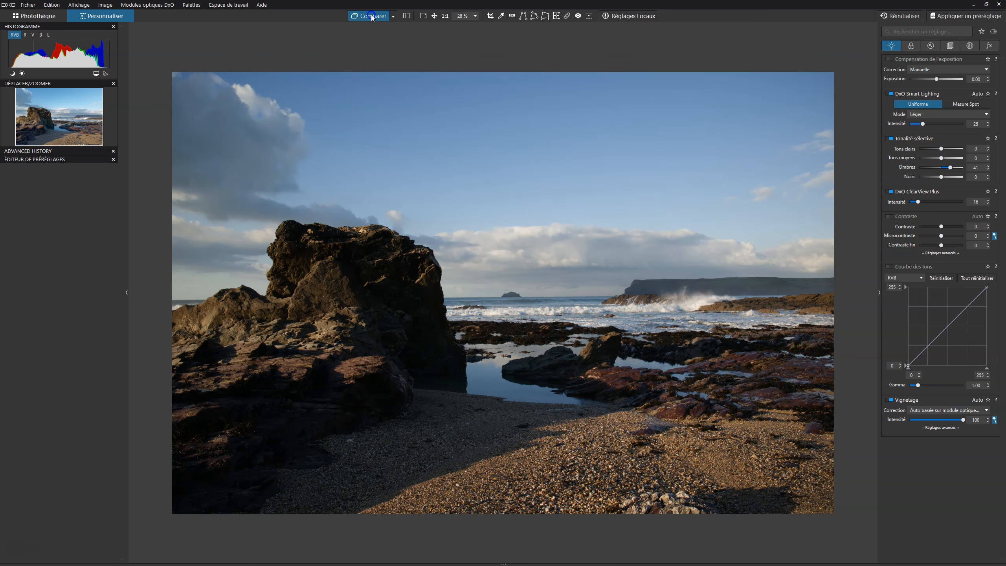
Step: Set the comparison reference image to Aucune correction (avec géométrie) and compare before and after several times
{"action": "left_click", "coordinate": [394, 16]}
{"action": "left_click", "coordinate": [422, 46]}
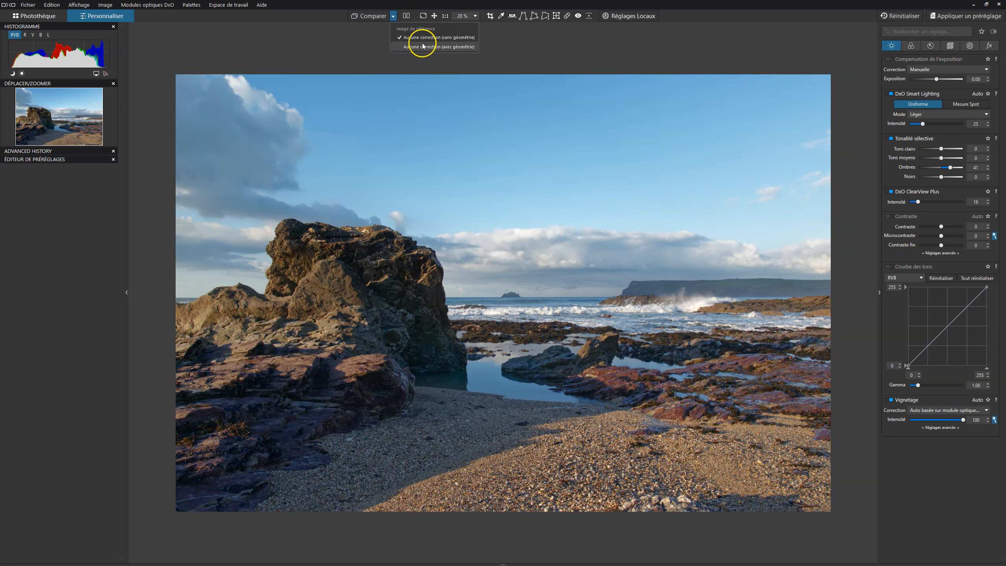
{"action": "left_click", "coordinate": [354, 15]}
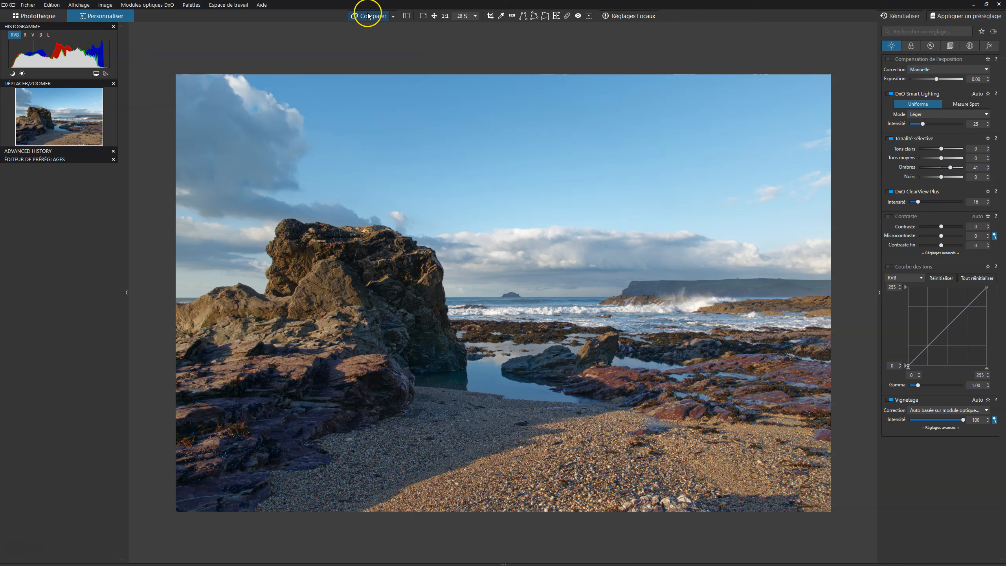
{"action": "left_click", "coordinate": [368, 15]}
{"action": "left_click", "coordinate": [368, 16]}
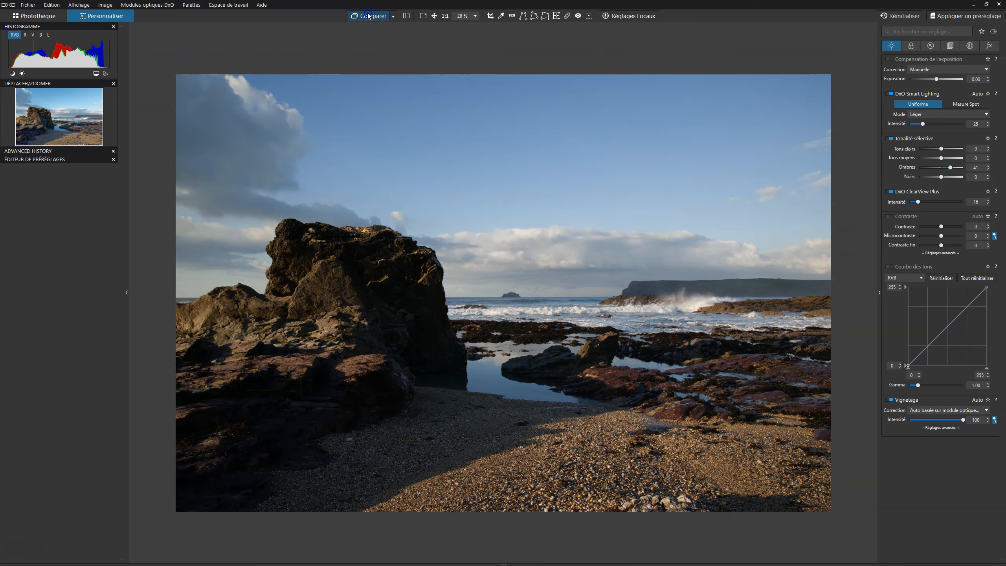
{"action": "left_click", "coordinate": [368, 16]}
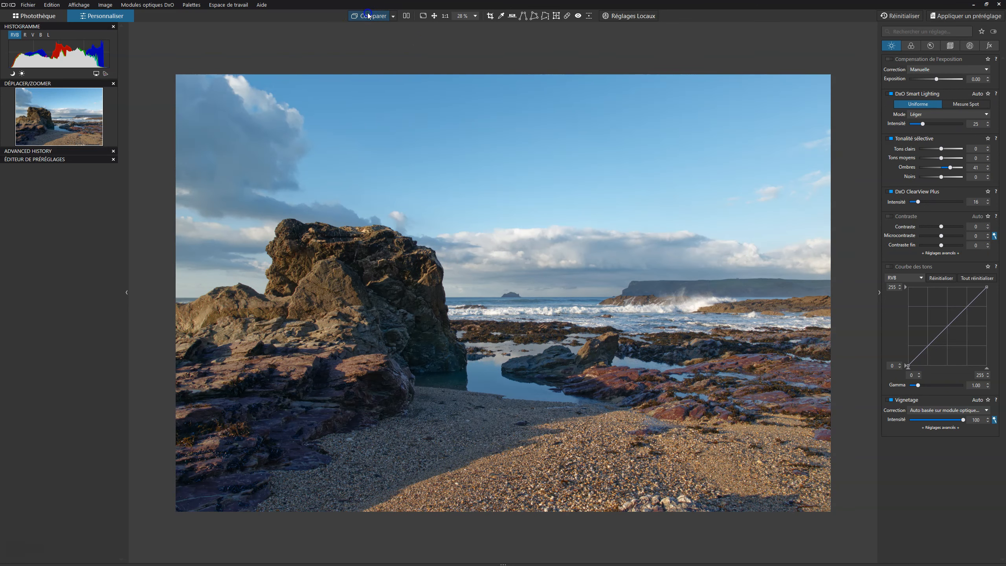
{"action": "left_click", "coordinate": [368, 16]}
{"action": "left_click", "coordinate": [368, 15]}
{"action": "left_click", "coordinate": [367, 15]}
{"action": "left_click", "coordinate": [368, 16]}
Step: Sample the sky's blue with the TSL colour picker and set that channel's luminance to -21
{"action": "left_click", "coordinate": [911, 46]}
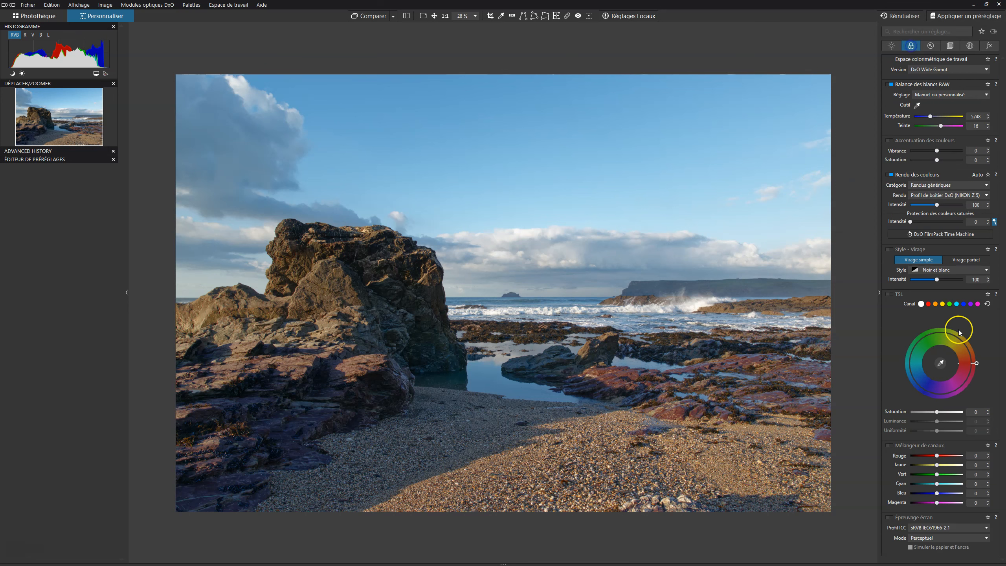
{"action": "left_click", "coordinate": [940, 363]}
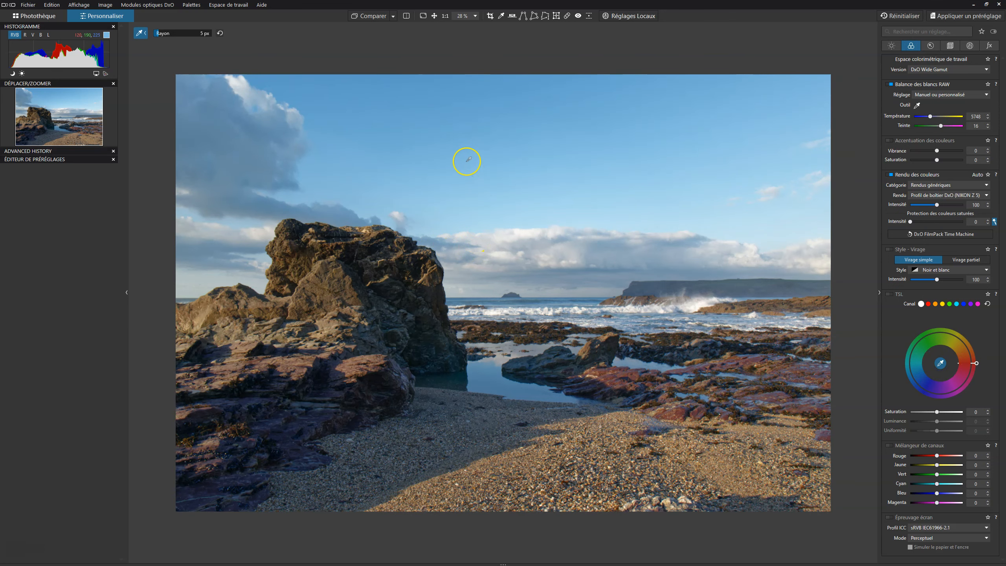
{"action": "left_click", "coordinate": [467, 151]}
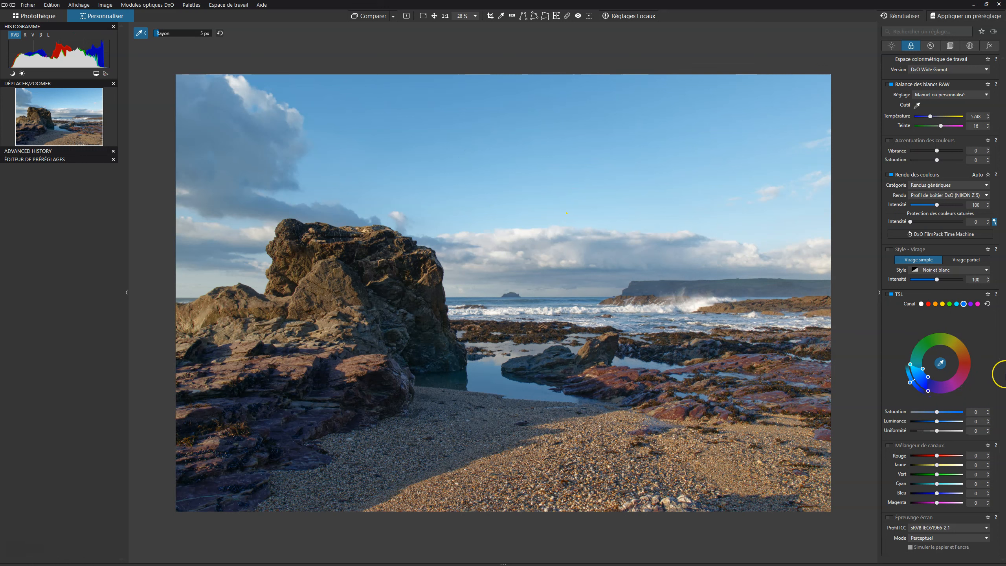
{"action": "left_click_drag", "start_coordinate": [937, 423], "coordinate": [932, 423]}
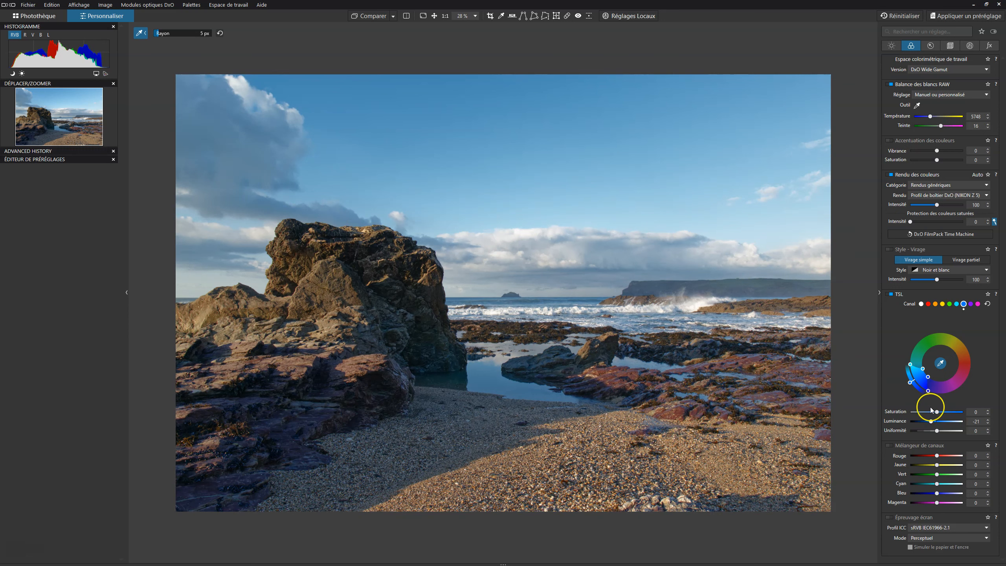
Step: Turn the TSL correction off and on repeatedly to judge the darker sky
{"action": "left_click", "coordinate": [891, 294]}
{"action": "left_click", "coordinate": [892, 294]}
{"action": "left_click", "coordinate": [891, 294]}
{"action": "left_click", "coordinate": [892, 294]}
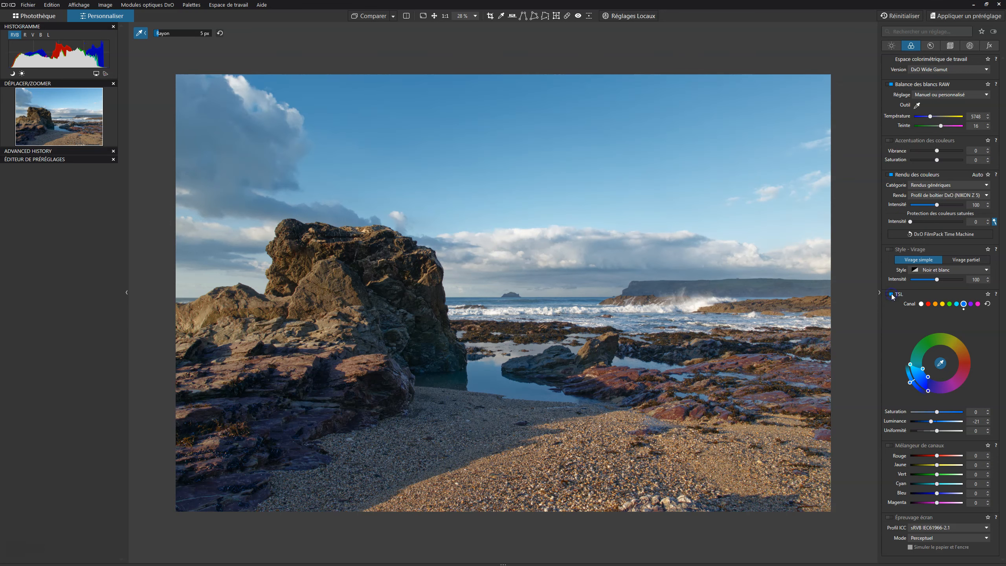
{"action": "left_click", "coordinate": [891, 294]}
{"action": "left_click", "coordinate": [892, 294]}
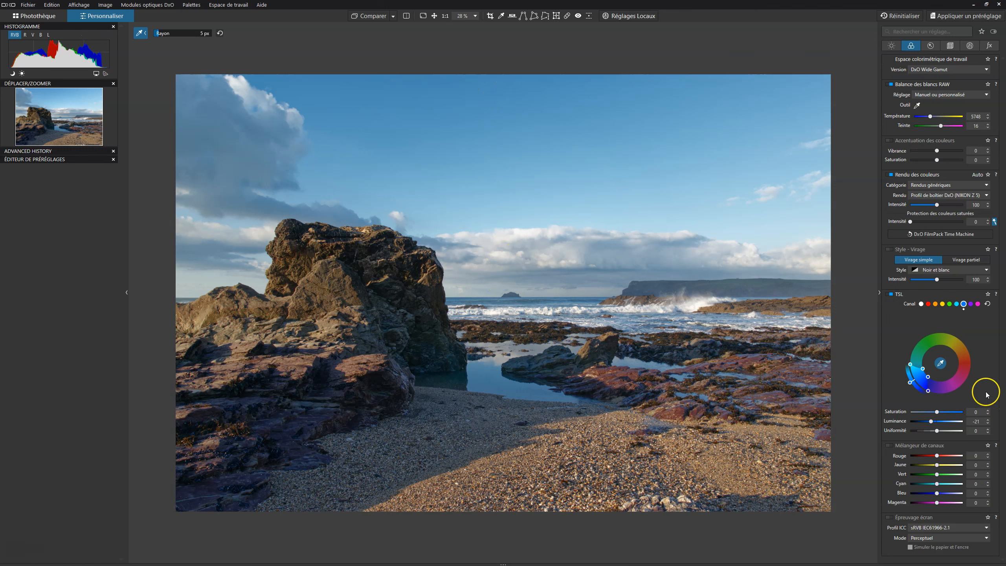
Step: Set the blue channel's saturation to 11 and its luminance to -23
{"action": "left_click_drag", "start_coordinate": [937, 412], "coordinate": [939, 412]}
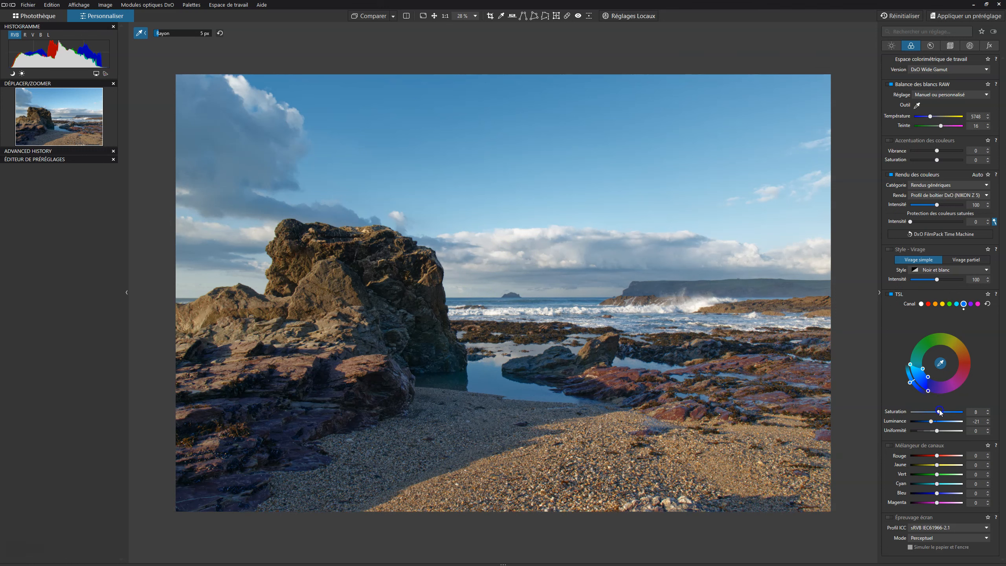
{"action": "left_click_drag", "start_coordinate": [940, 412], "coordinate": [932, 423]}
{"action": "left_click", "coordinate": [945, 413]}
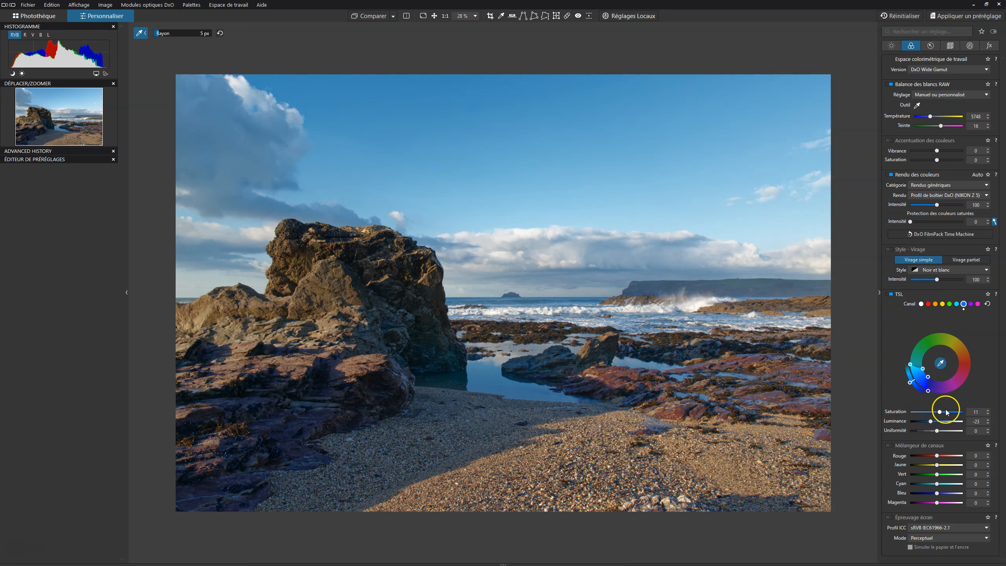
Step: Compare the photo with and without the TSL correction to check the sky's saturation and luminance adjustments
{"action": "left_click", "coordinate": [889, 294]}
{"action": "left_click", "coordinate": [889, 294]}
{"action": "left_click", "coordinate": [889, 294]}
{"action": "left_click", "coordinate": [889, 294]}
{"action": "left_click", "coordinate": [890, 294]}
{"action": "left_click", "coordinate": [889, 294]}
Step: Select the orange TSL channel by sampling the colour of the large rock
{"action": "left_click", "coordinate": [964, 368]}
{"action": "left_click", "coordinate": [968, 376]}
{"action": "left_click", "coordinate": [912, 391]}
{"action": "left_click", "coordinate": [340, 286]}
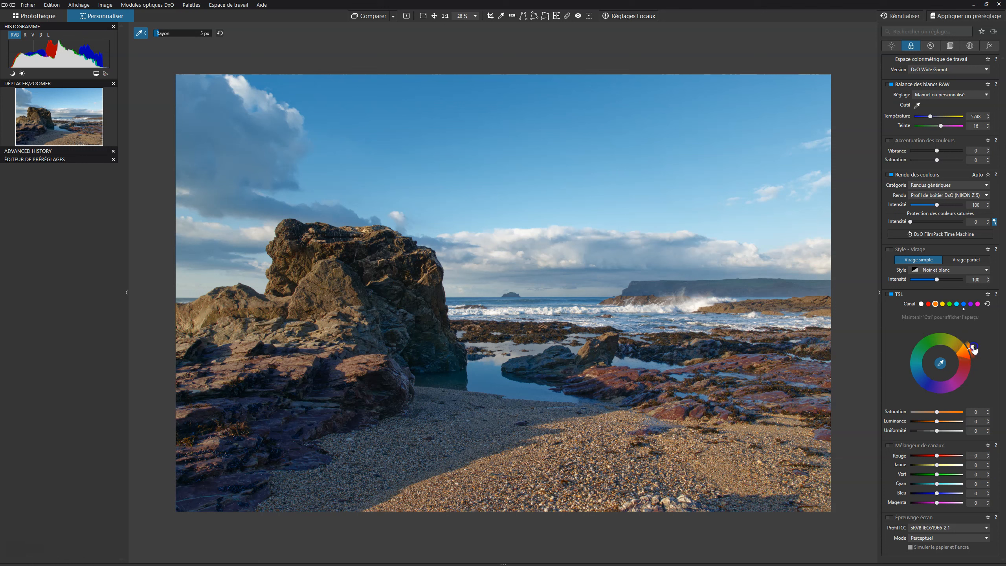
Step: Widen the orange channel's range on the colour wheel toward yellow while previewing the affected rock and sand areas
{"action": "key", "text": "ctrl"}
{"action": "left_click", "coordinate": [956, 352], "text": "ctrl"}
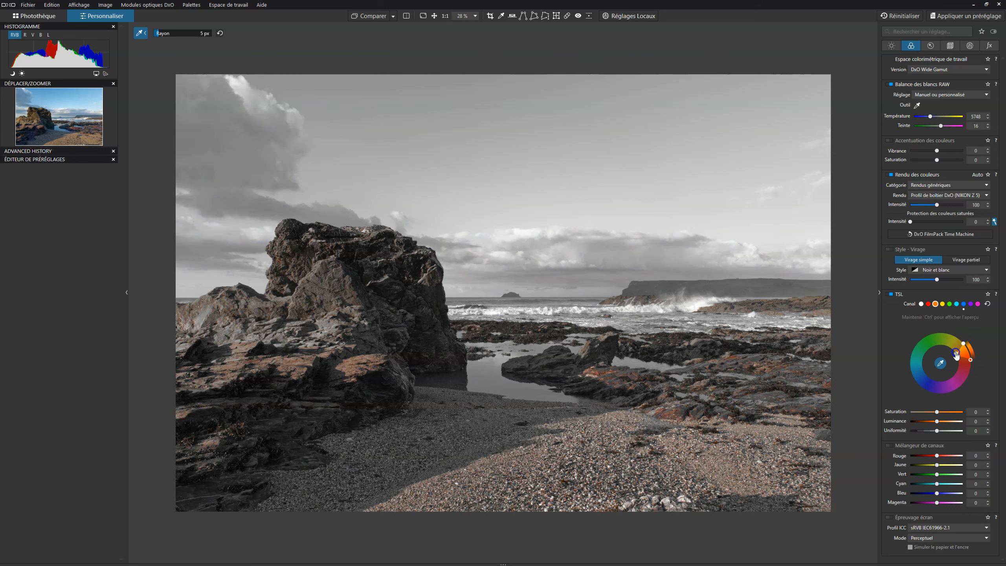
{"action": "left_click_drag", "start_coordinate": [956, 352], "coordinate": [956, 351]}
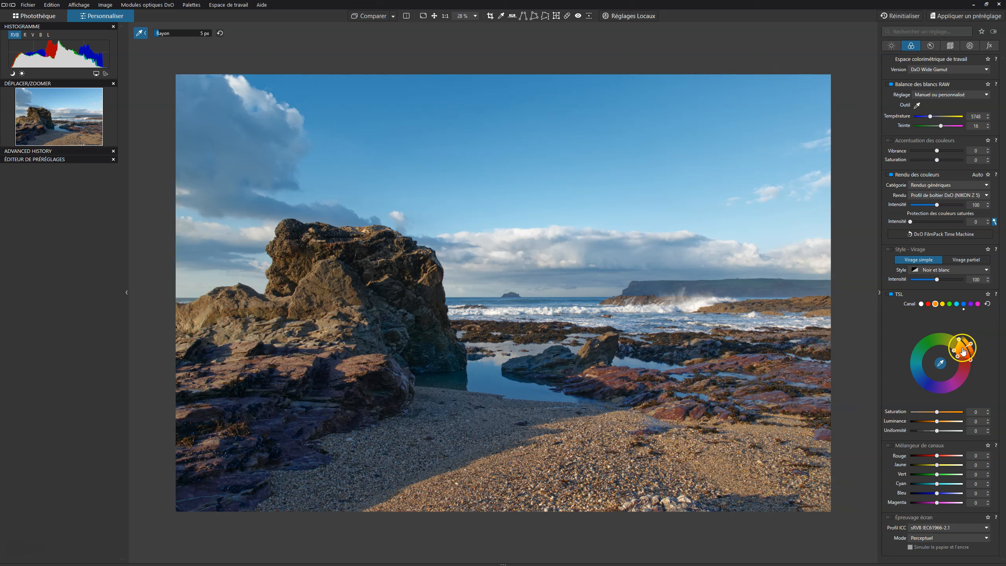
{"action": "left_click_drag", "start_coordinate": [955, 354], "coordinate": [956, 353]}
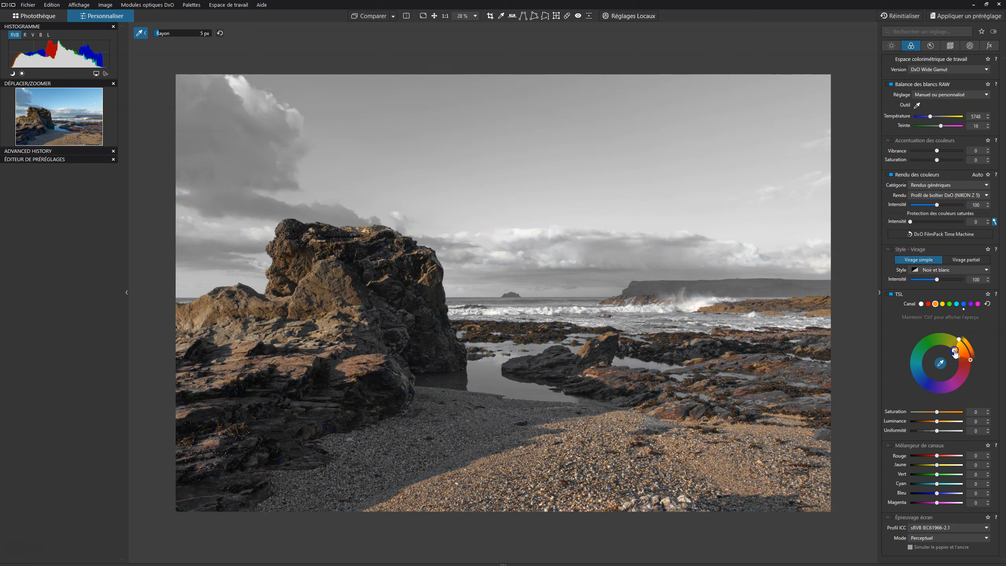
{"action": "left_click_drag", "start_coordinate": [955, 352], "coordinate": [955, 353]}
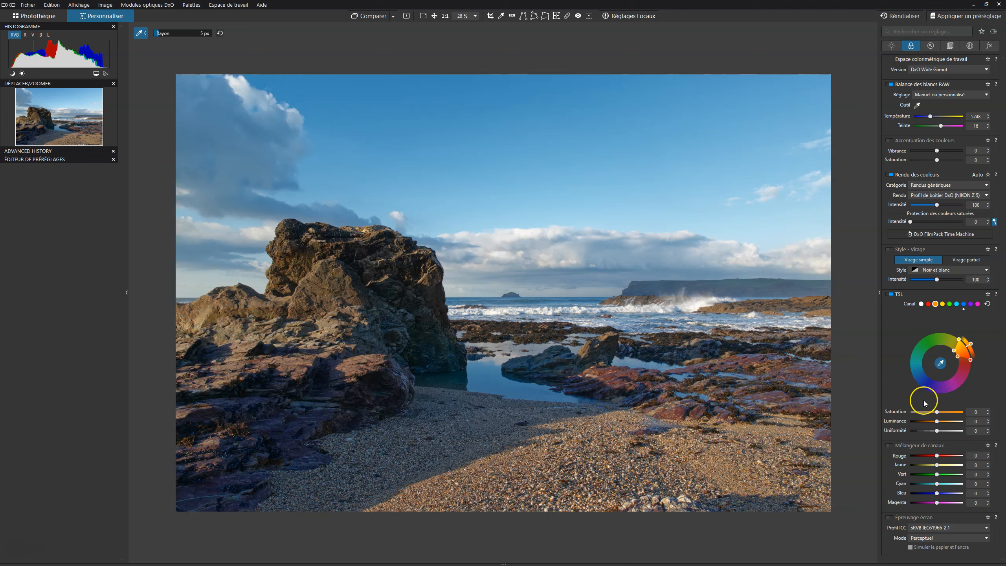
Step: Set the orange channel's saturation to 13 and its luminance to -8
{"action": "left_click_drag", "start_coordinate": [939, 413], "coordinate": [942, 413]}
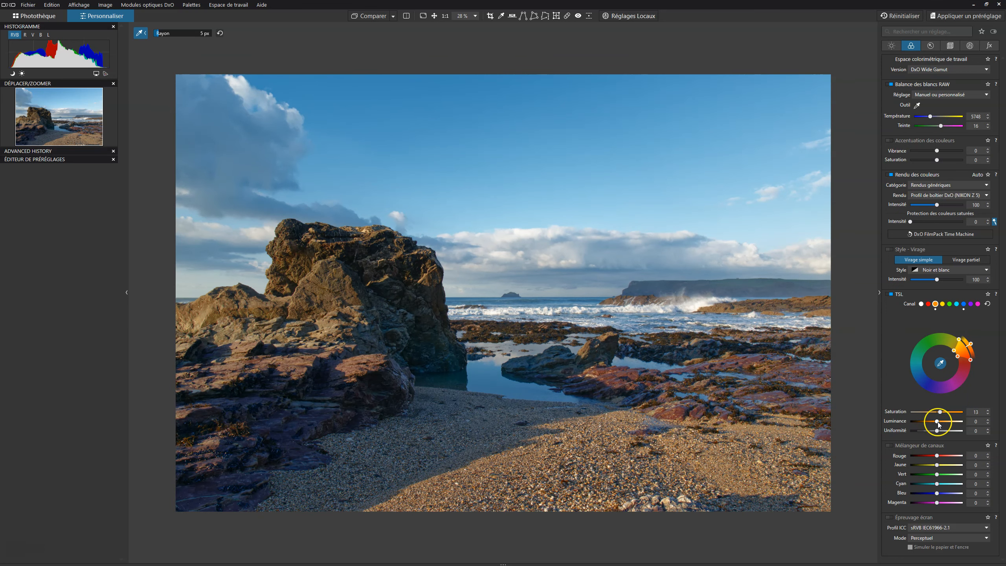
{"action": "left_click_drag", "start_coordinate": [938, 422], "coordinate": [936, 424]}
{"action": "left_click_drag", "start_coordinate": [935, 423], "coordinate": [935, 421]}
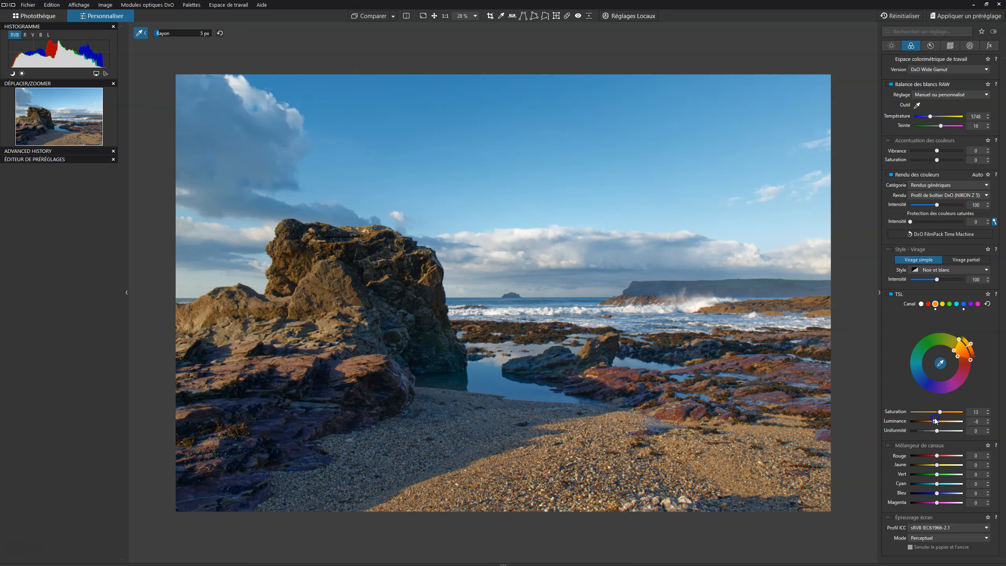
Step: Compare the photo with and without the TSL correction to judge the orange rock tones, and check it against the original
{"action": "left_click", "coordinate": [891, 294]}
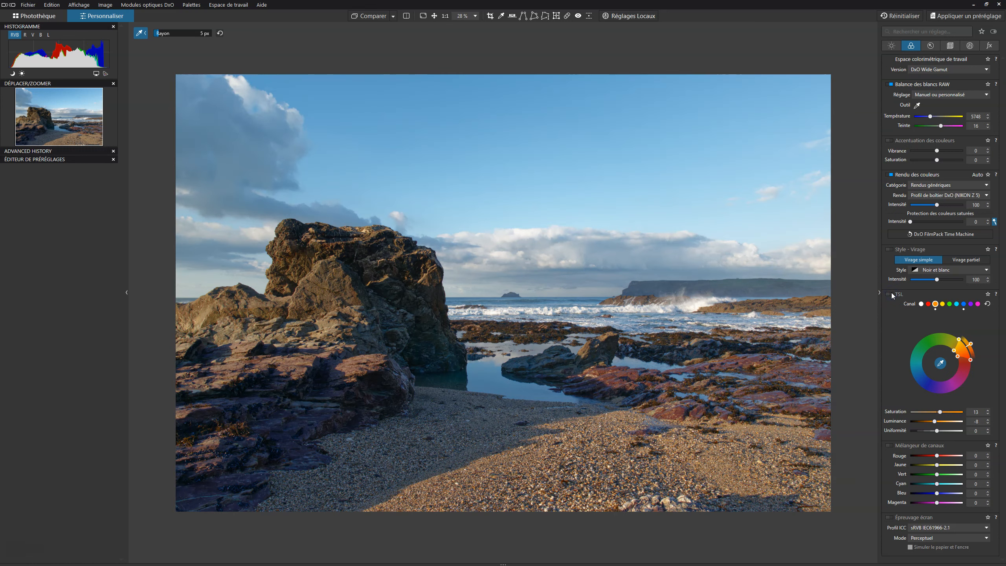
{"action": "left_click", "coordinate": [890, 295]}
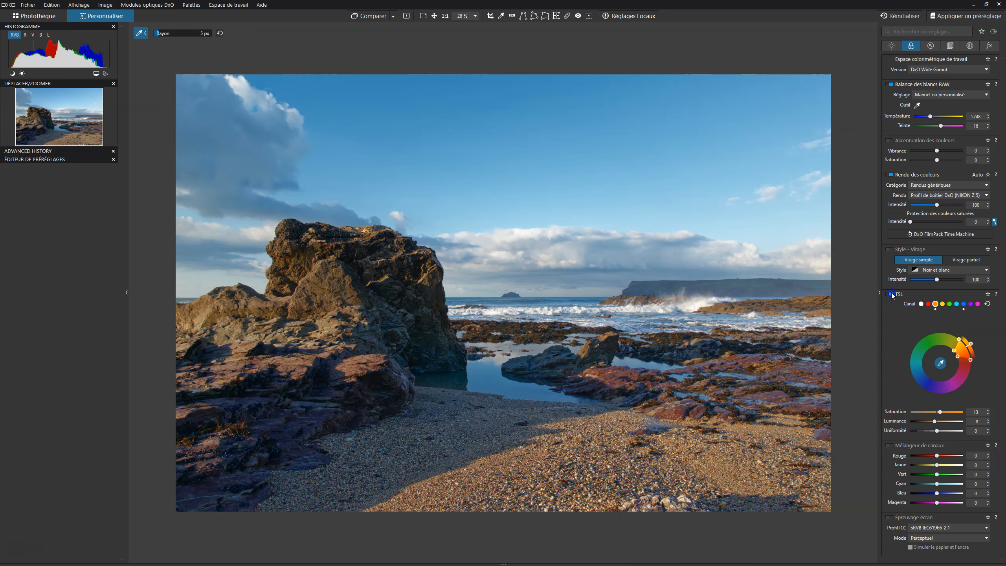
{"action": "left_click", "coordinate": [891, 294]}
{"action": "left_click", "coordinate": [891, 295]}
{"action": "left_click", "coordinate": [891, 294]}
{"action": "left_click", "coordinate": [891, 294]}
{"action": "left_click", "coordinate": [890, 295]}
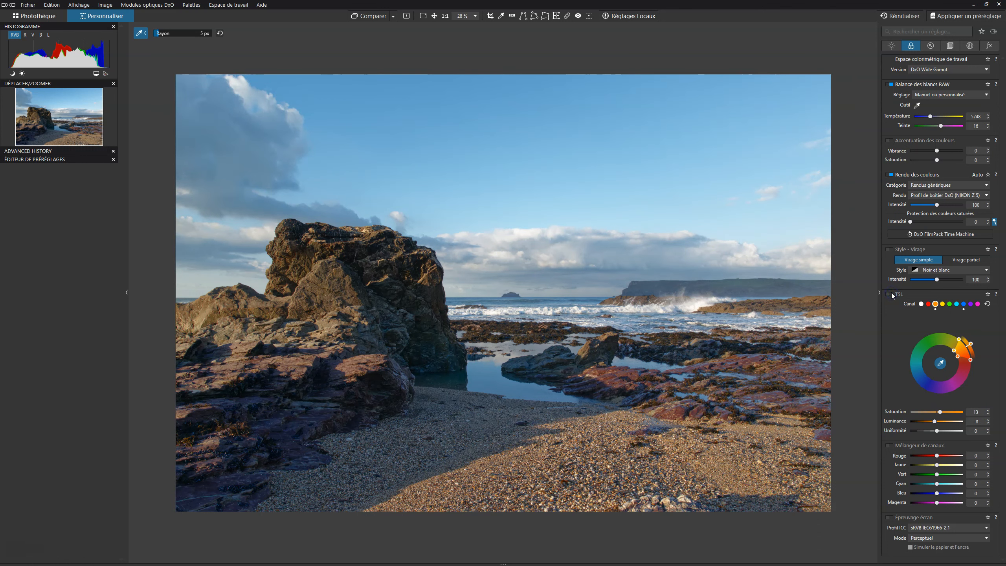
{"action": "left_click", "coordinate": [891, 294]}
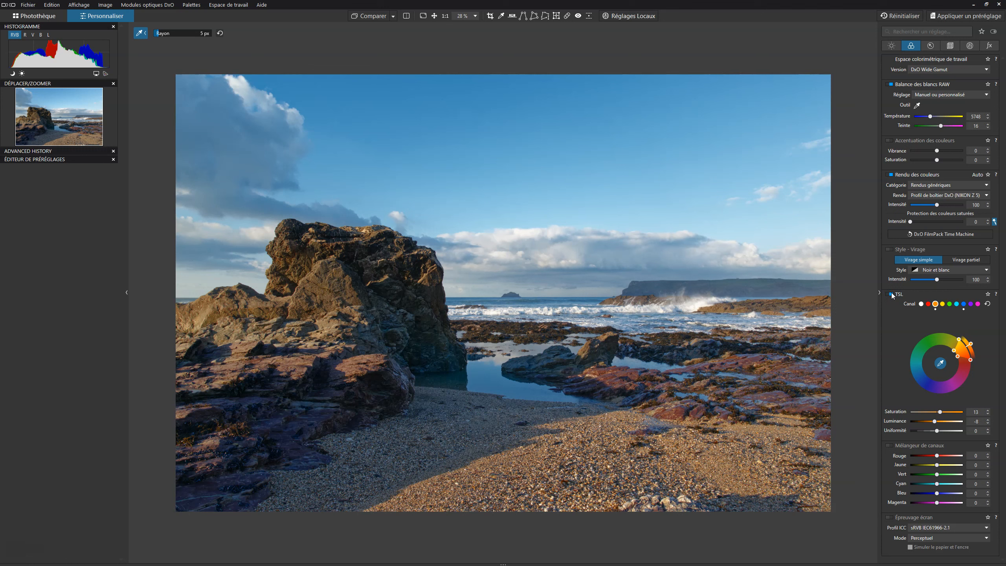
{"action": "left_click", "coordinate": [369, 16]}
Step: Add a local-adjustment control point on the large rock, display its mask, and enlarge its radius well beyond the rock
{"action": "left_click", "coordinate": [941, 366]}
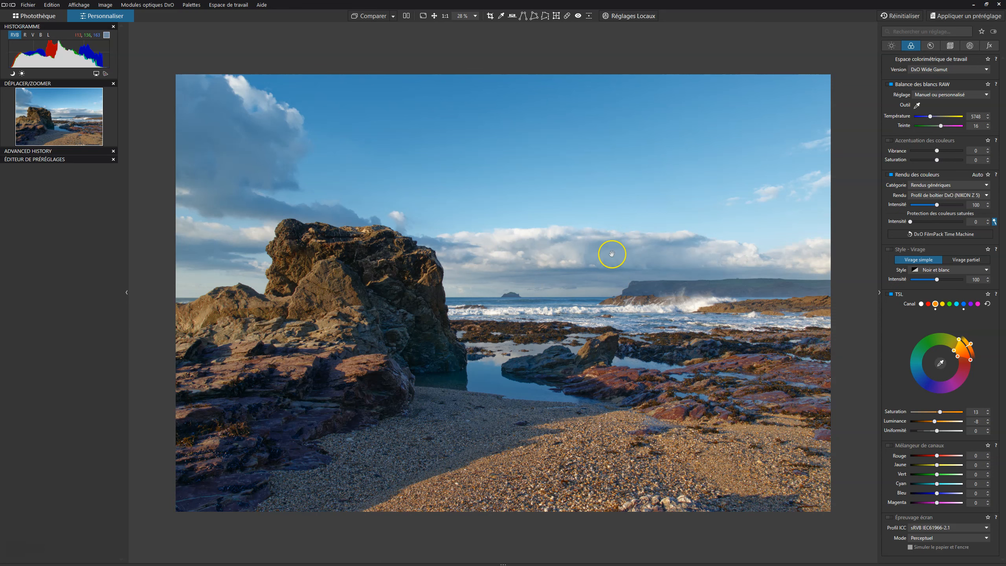
{"action": "left_click", "coordinate": [634, 16]}
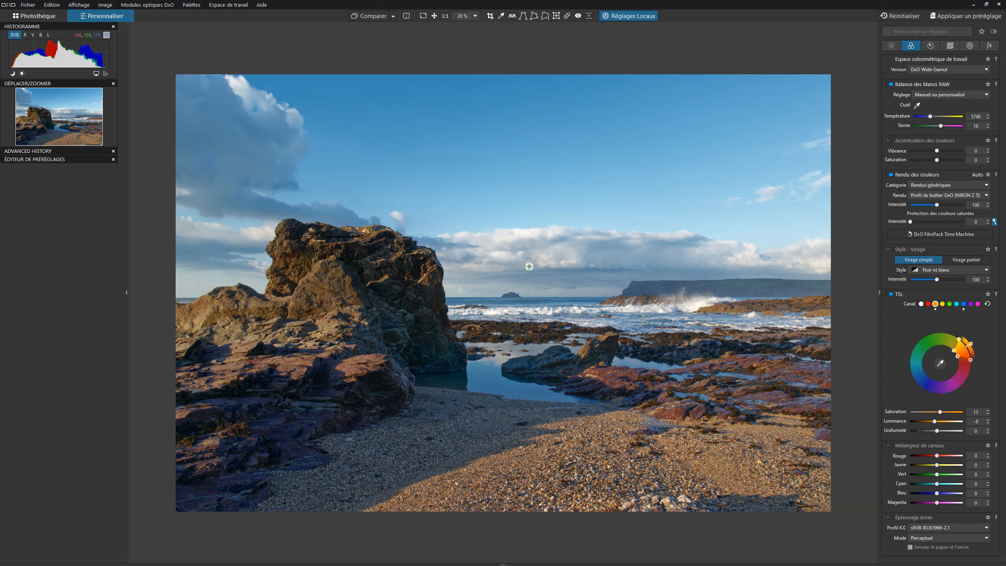
{"action": "left_click", "coordinate": [334, 295]}
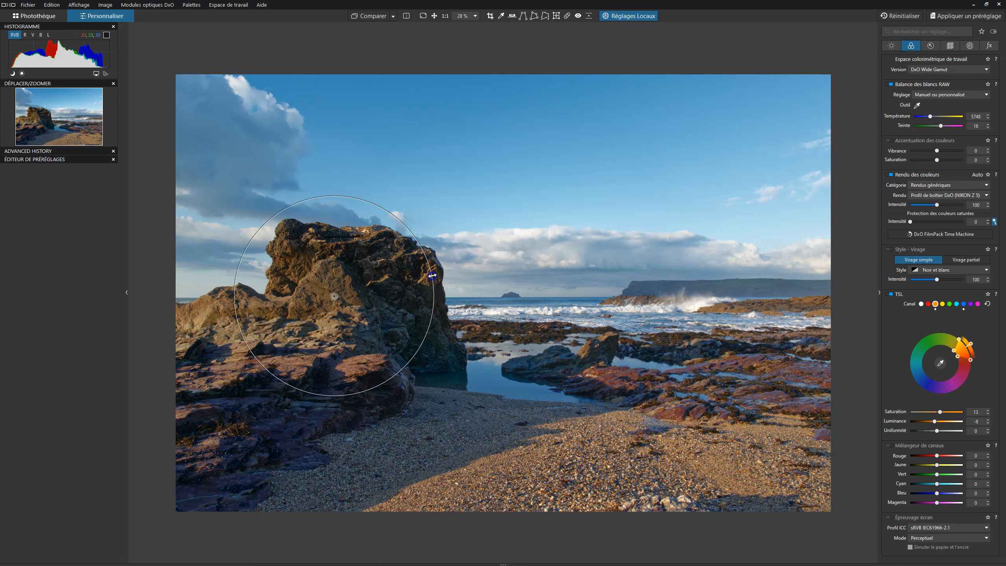
{"action": "key", "text": "m"}
{"action": "left_click_drag", "start_coordinate": [433, 275], "coordinate": [495, 279]}
{"action": "left_click_drag", "start_coordinate": [334, 295], "coordinate": [326, 331]}
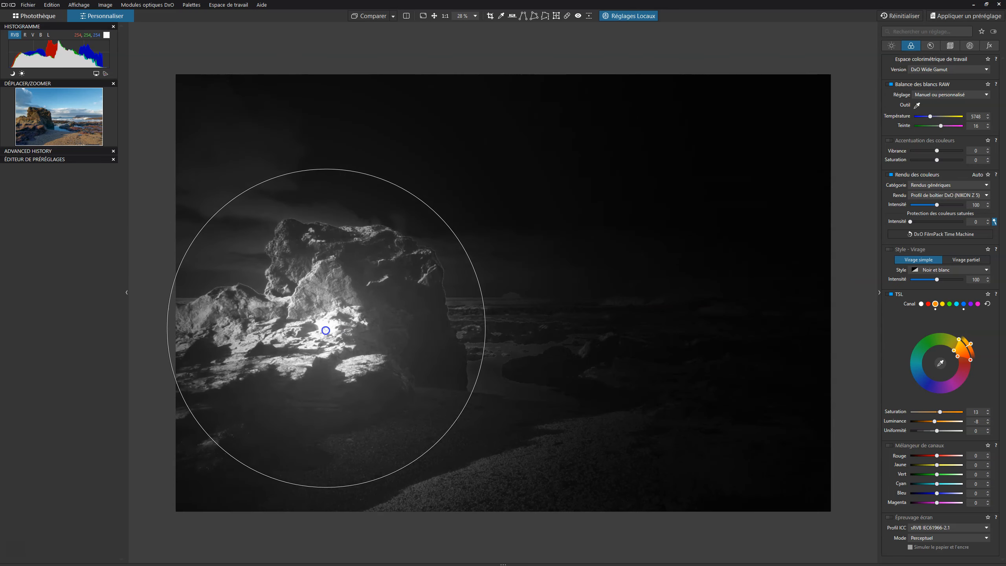
{"action": "left_click_drag", "start_coordinate": [195, 417], "coordinate": [154, 457]}
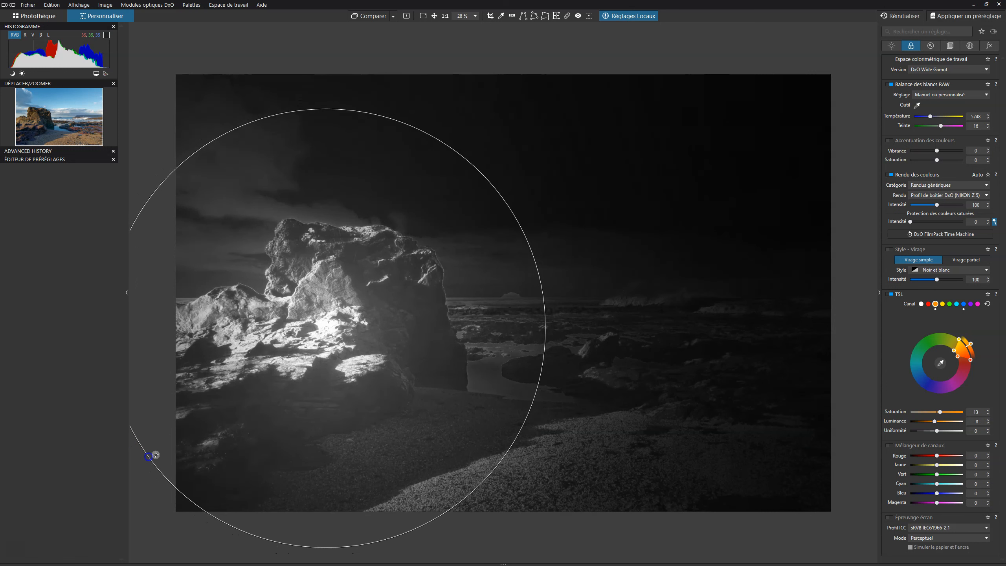
Step: Set the mask's Chroma selectivity to 67 and move the control point up onto the large rock's sunlit face
{"action": "left_click", "coordinate": [969, 45]}
{"action": "left_click_drag", "start_coordinate": [937, 88], "coordinate": [950, 88]}
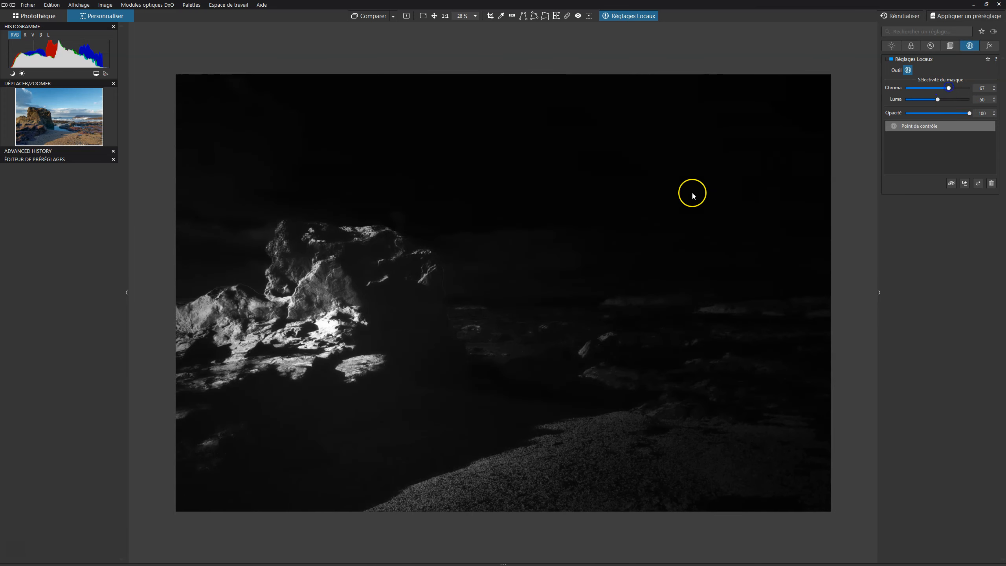
{"action": "left_click", "coordinate": [330, 325]}
{"action": "left_click_drag", "start_coordinate": [330, 325], "coordinate": [348, 296]}
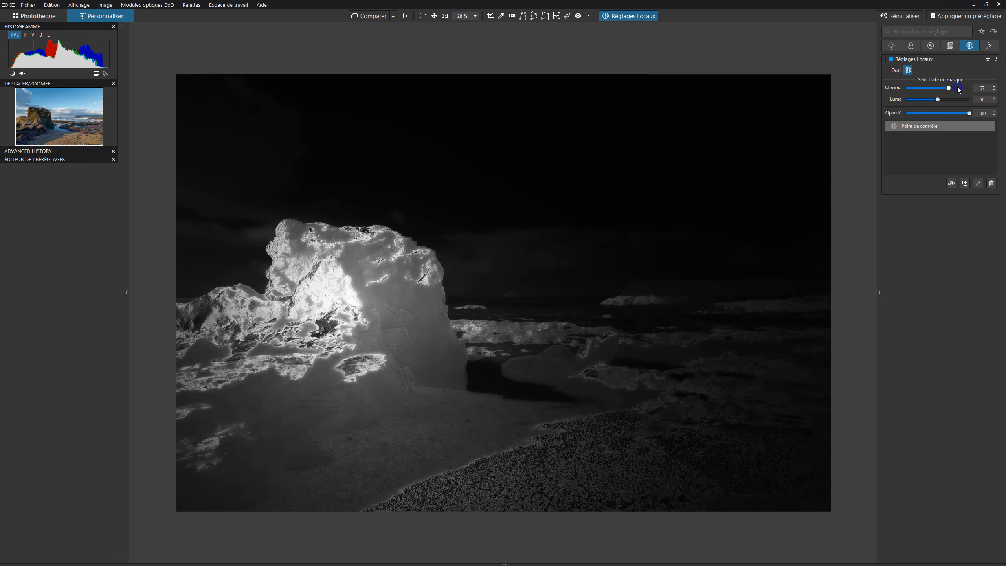
Step: Test stronger and weaker mask selectivity, settling on Chroma 50 and Luma 65
{"action": "left_click_drag", "start_coordinate": [950, 89], "coordinate": [1005, 88]}
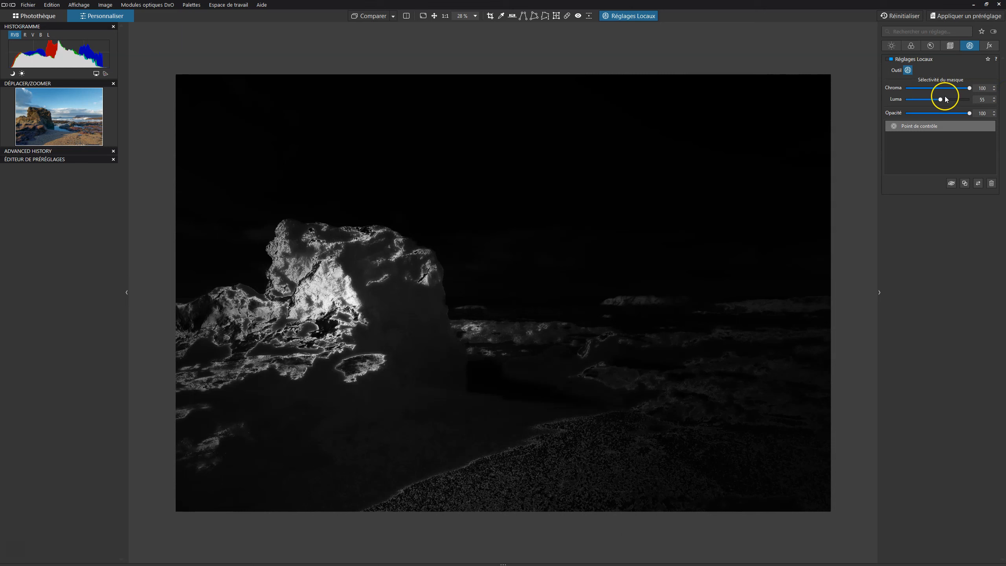
{"action": "left_click_drag", "start_coordinate": [939, 99], "coordinate": [925, 101]}
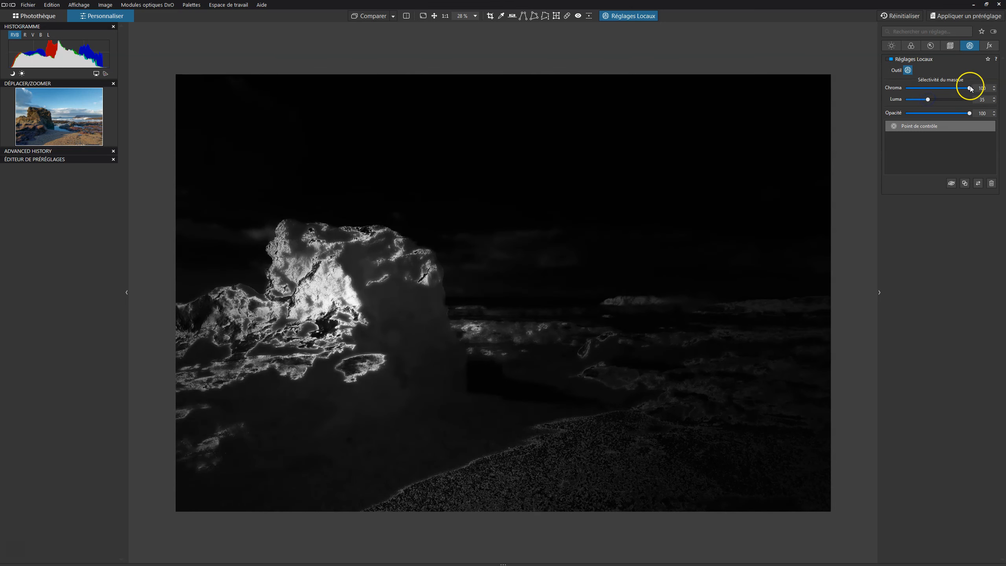
{"action": "mouse_move", "coordinate": [958, 90]}
{"action": "left_mouse_down"}
{"action": "mouse_move", "coordinate": [926, 100]}
{"action": "mouse_move", "coordinate": [948, 99]}
{"action": "left_mouse_up"}
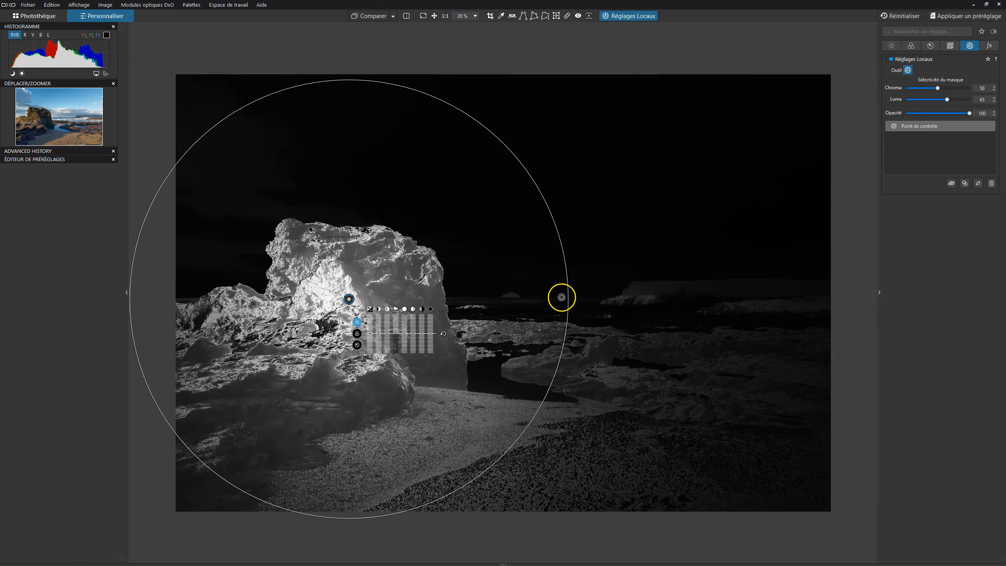
Step: Add protection control points near the horizon headland and on the sand, and shrink the rock control point's radius
{"action": "left_click", "coordinate": [646, 277]}
{"action": "left_click_drag", "start_coordinate": [660, 306], "coordinate": [793, 472]}
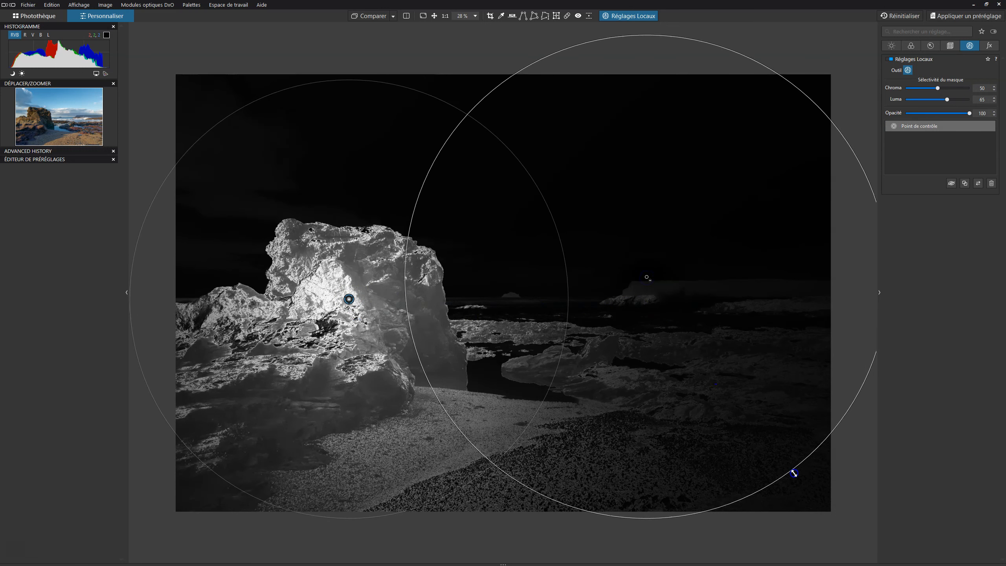
{"action": "mouse_move", "coordinate": [648, 278]}
{"action": "left_mouse_down"}
{"action": "mouse_move", "coordinate": [651, 315]}
{"action": "mouse_move", "coordinate": [653, 296]}
{"action": "left_mouse_up"}
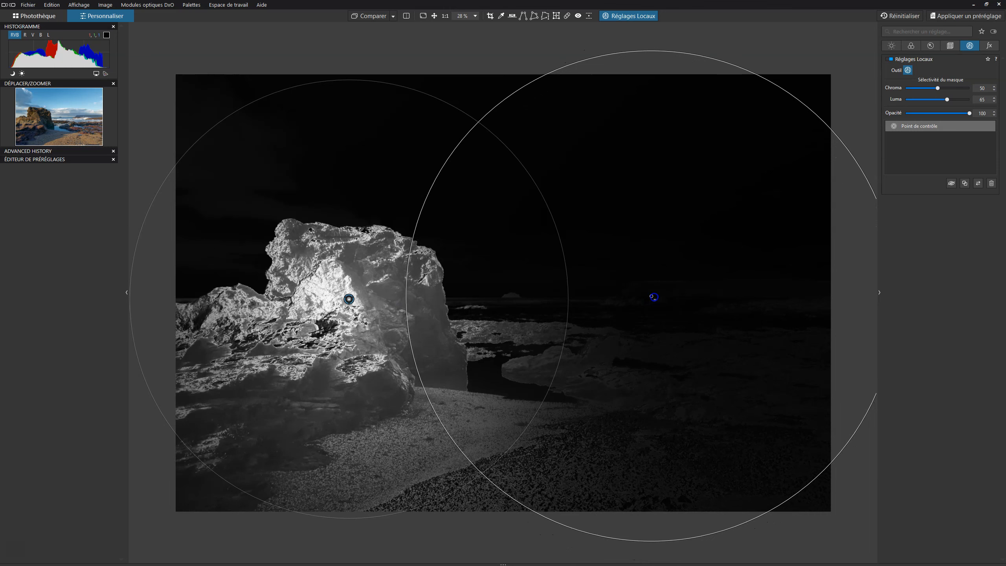
{"action": "left_click_drag", "start_coordinate": [568, 330], "coordinate": [506, 330]}
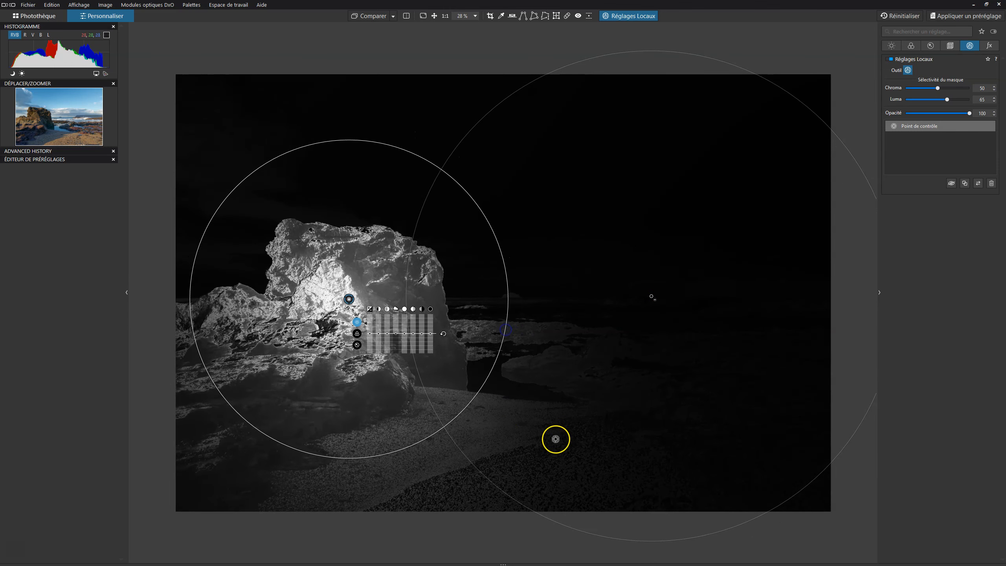
{"action": "left_click", "coordinate": [449, 473]}
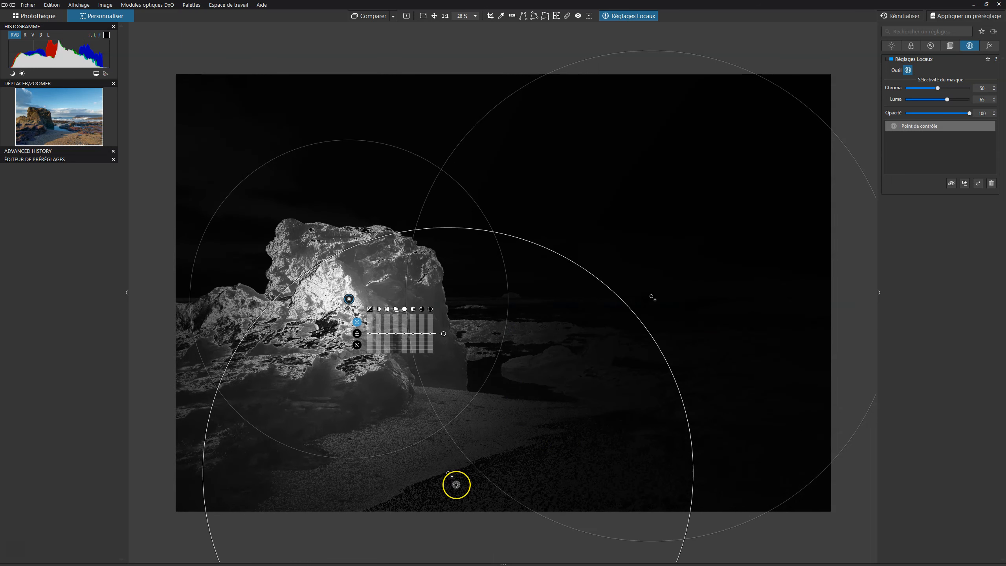
{"action": "left_click_drag", "start_coordinate": [449, 472], "coordinate": [490, 440]}
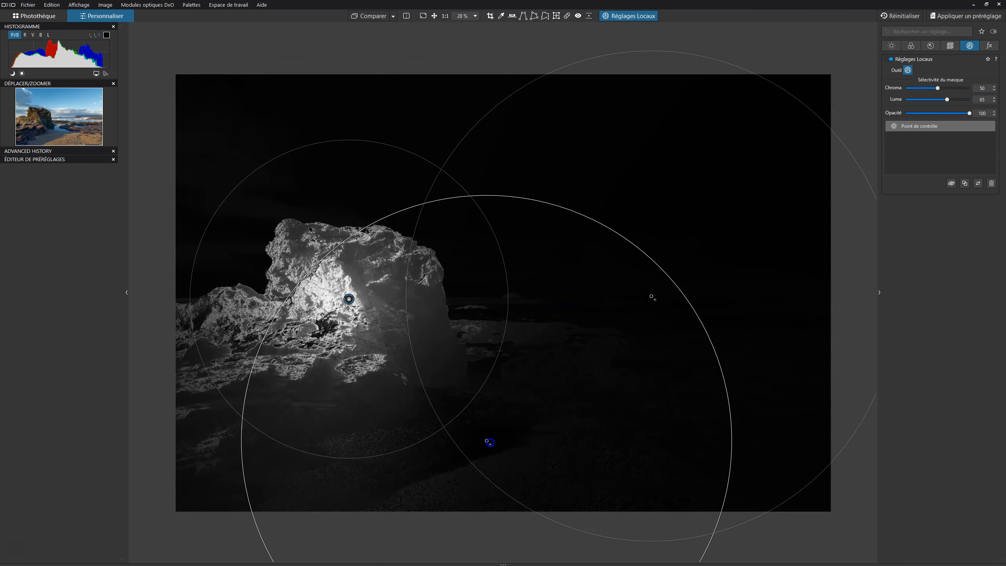
Step: Set the control point mask's Chroma selectivity to 31 and Luma selectivity to 62
{"action": "left_click", "coordinate": [349, 297]}
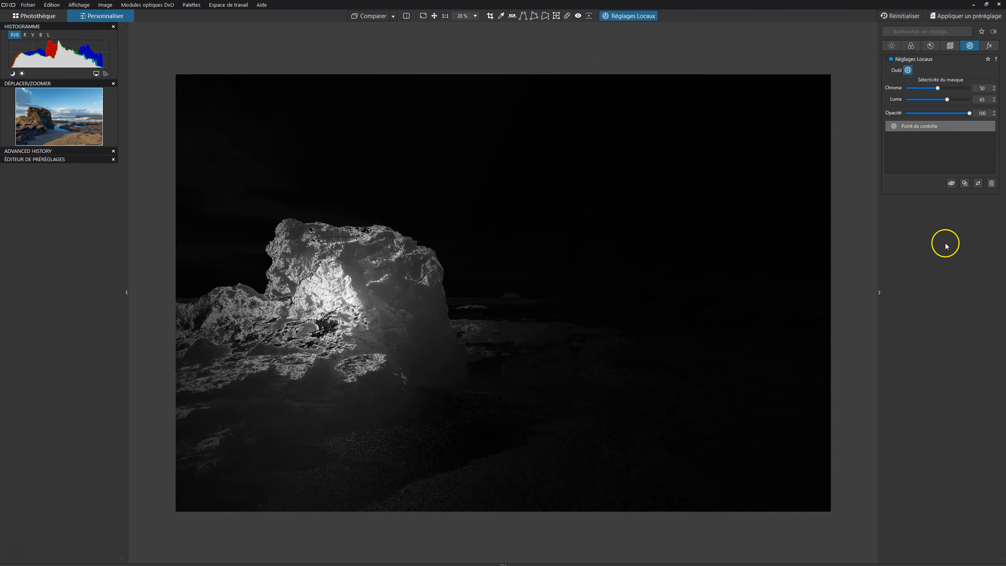
{"action": "left_click_drag", "start_coordinate": [948, 102], "coordinate": [926, 91]}
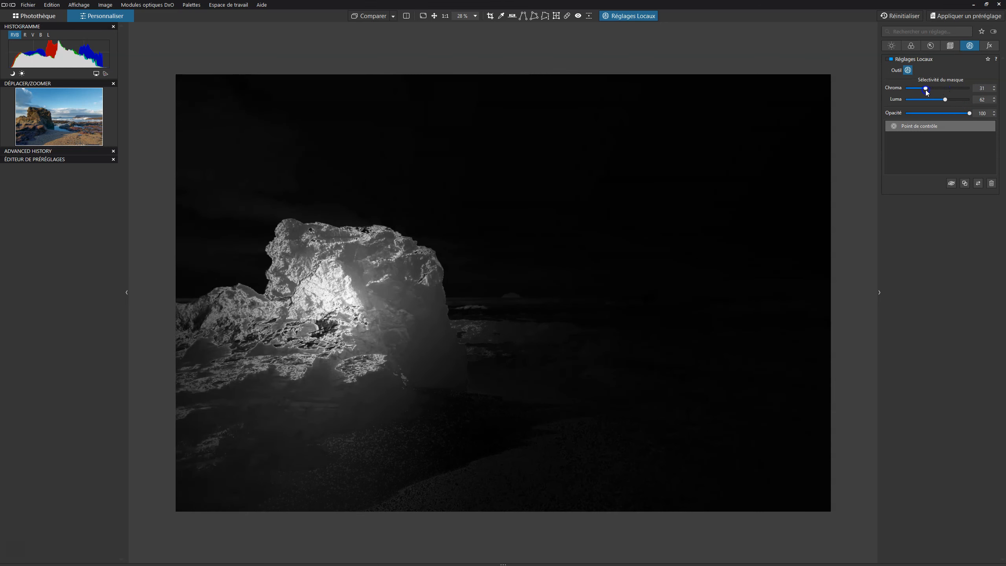
{"action": "left_click", "coordinate": [921, 125]}
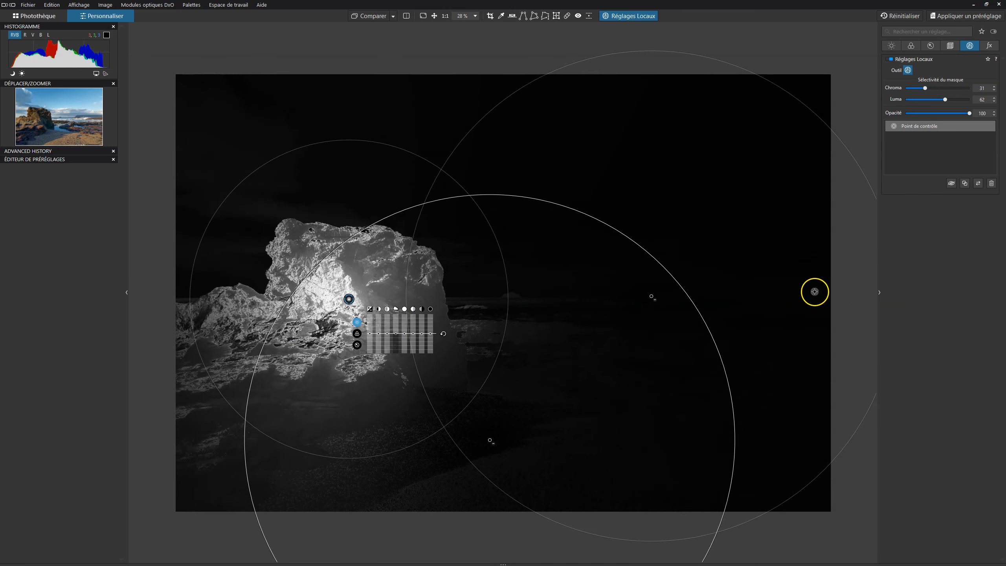
Step: Hide the mask, raise the contrast at the rock's control point, and compare the photo without the local adjustment
{"action": "key", "text": "m"}
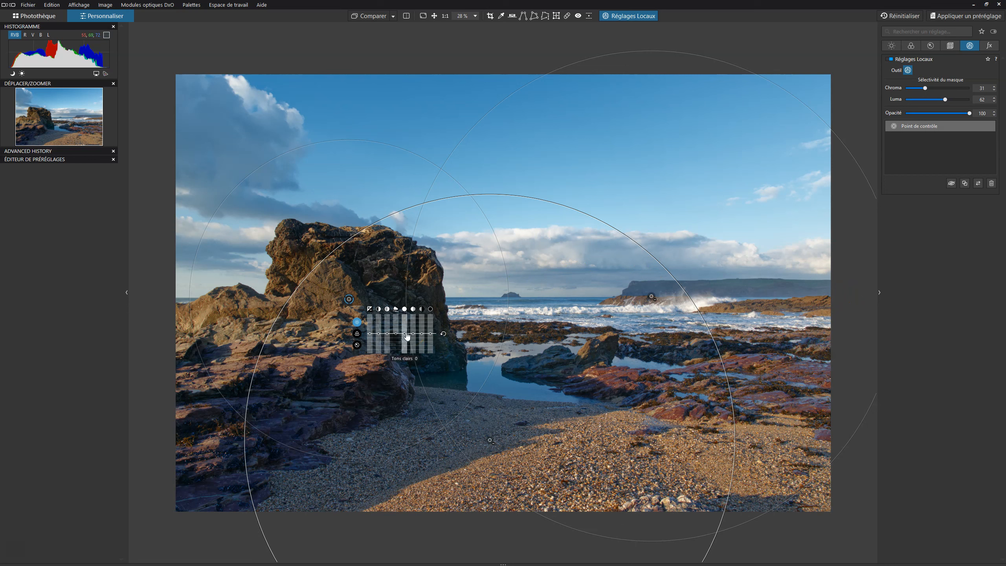
{"action": "left_click", "coordinate": [379, 336]}
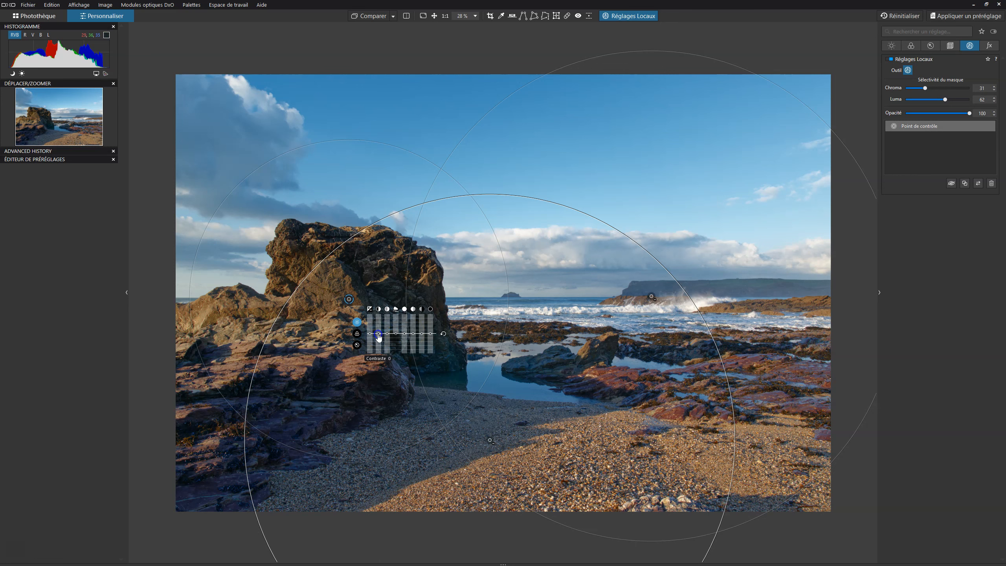
{"action": "left_click_drag", "start_coordinate": [379, 336], "coordinate": [378, 335]}
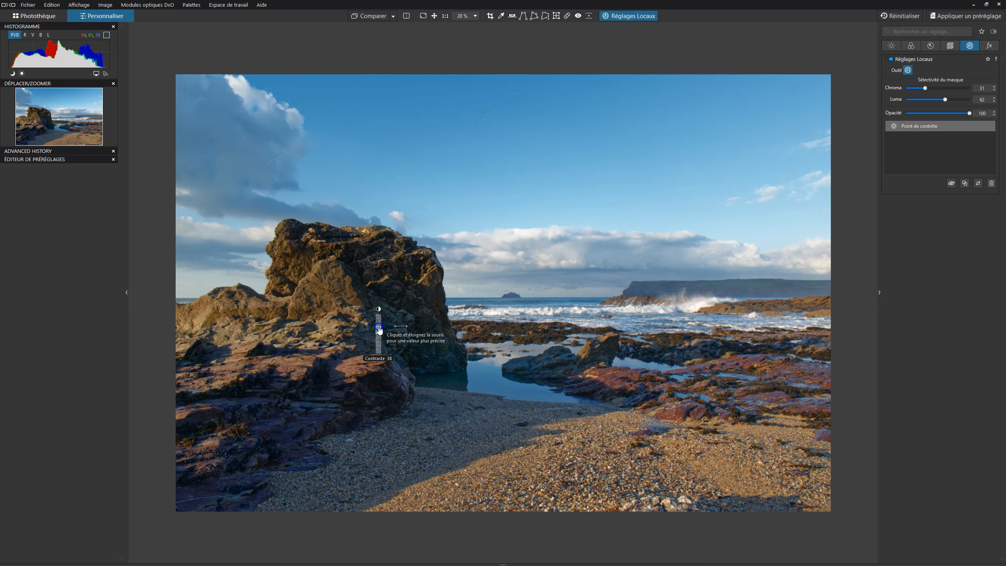
{"action": "left_click_drag", "start_coordinate": [379, 329], "coordinate": [379, 331]}
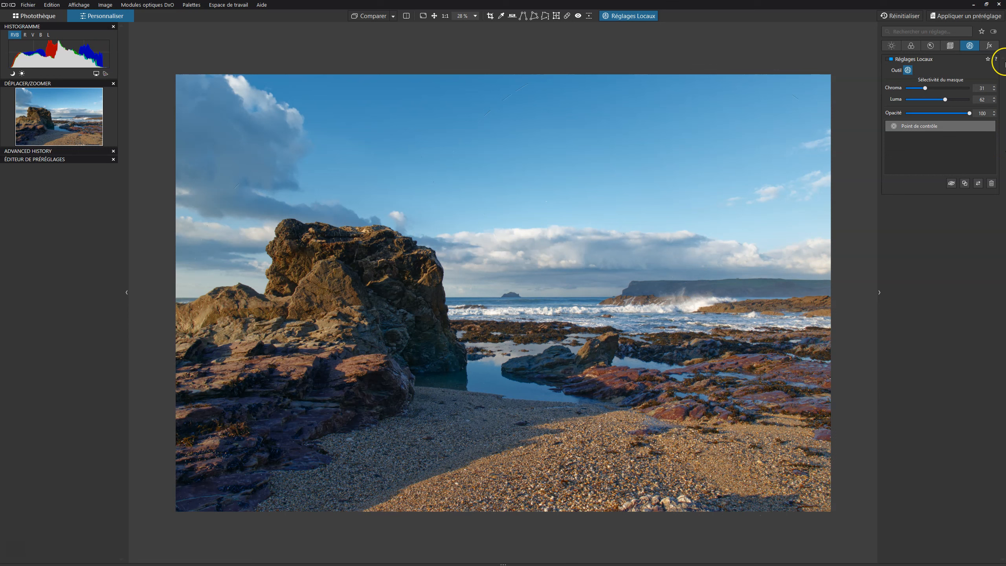
{"action": "left_click", "coordinate": [891, 60]}
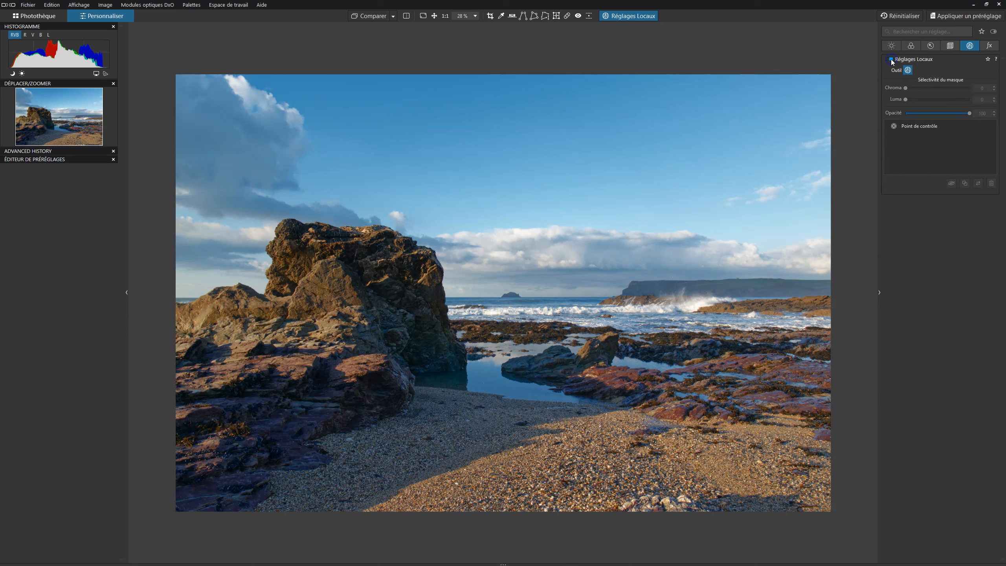
Step: Display the rock control point's mask again and delete the protection points near the headland and on the sand
{"action": "left_click", "coordinate": [350, 300]}
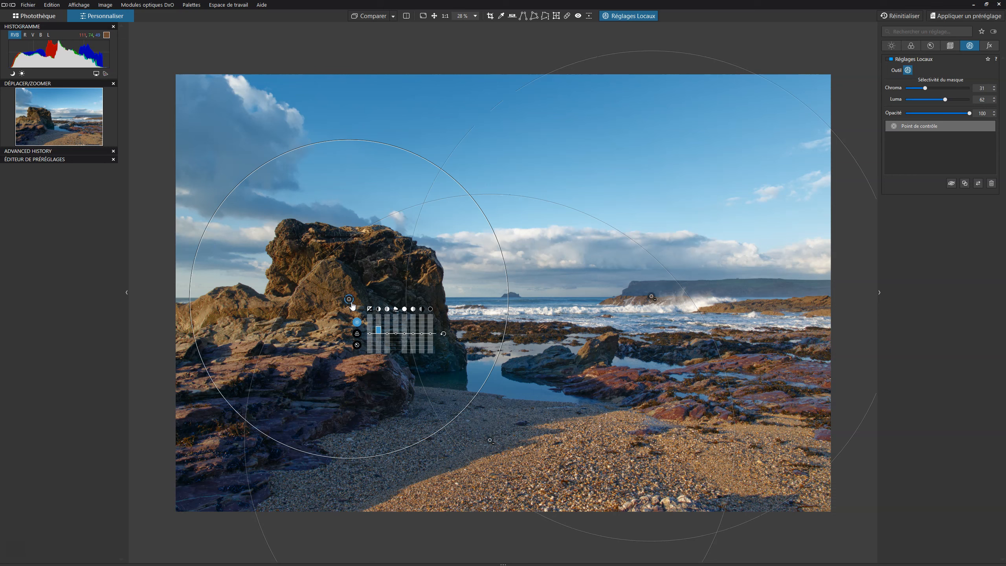
{"action": "left_click", "coordinate": [349, 299]}
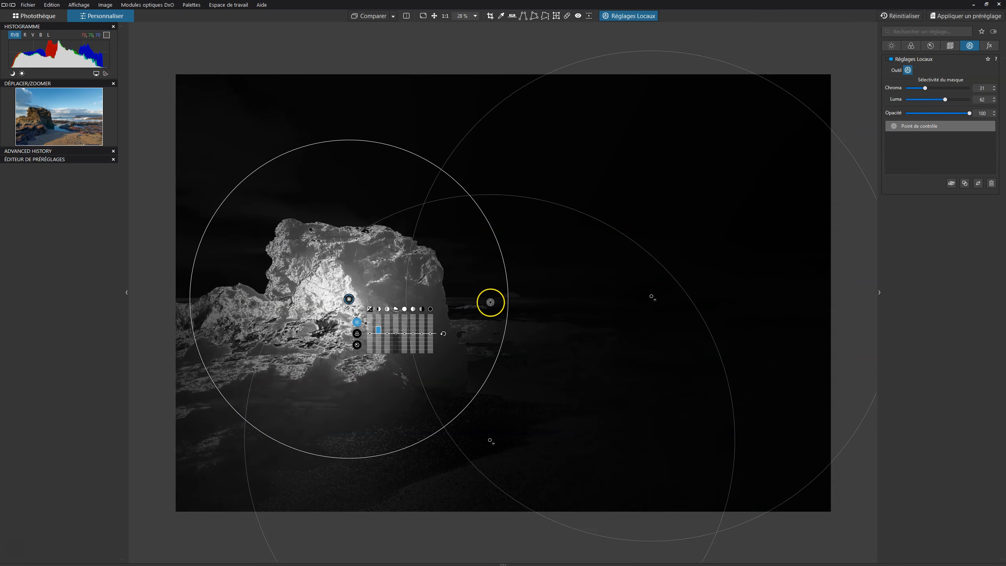
{"action": "key", "text": "Delete"}
{"action": "left_click", "coordinate": [492, 439]}
{"action": "key", "text": "Delete"}
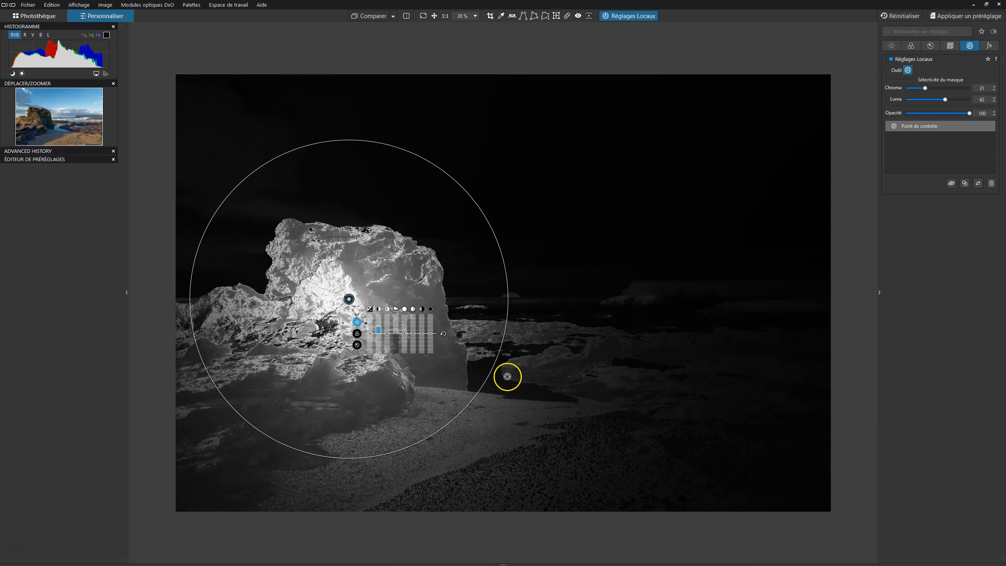
Step: Enlarge the rock control point's radius to take in the beach and foreground rocks, and move it down to the shaded lower rock
{"action": "left_click_drag", "start_coordinate": [496, 348], "coordinate": [753, 400]}
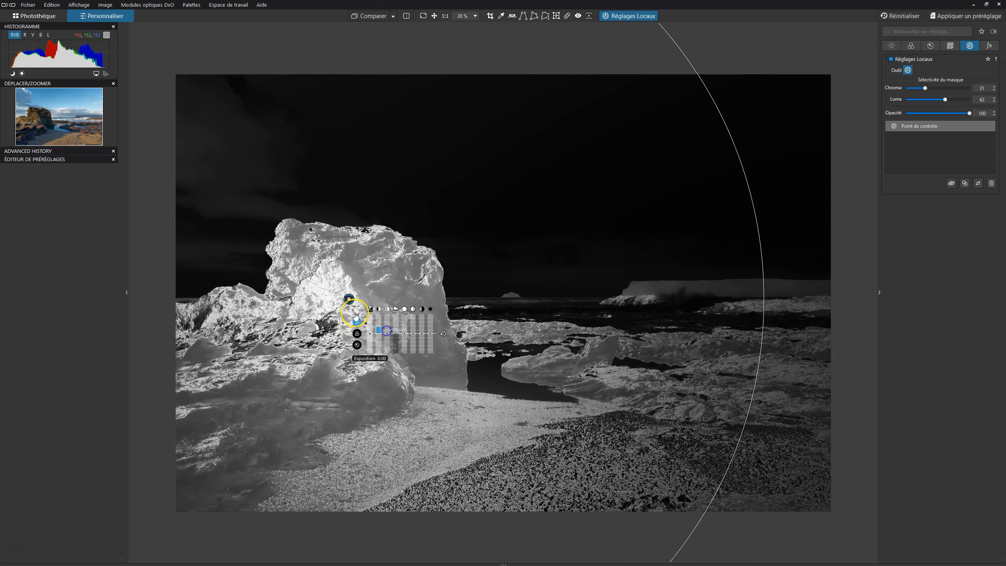
{"action": "left_click_drag", "start_coordinate": [348, 299], "coordinate": [368, 351]}
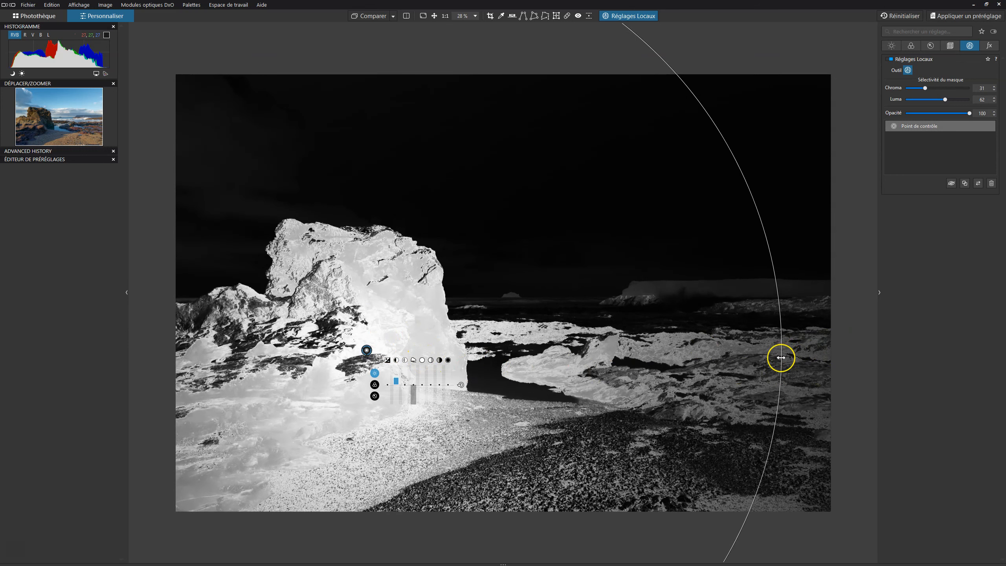
{"action": "left_click_drag", "start_coordinate": [781, 358], "coordinate": [633, 383]}
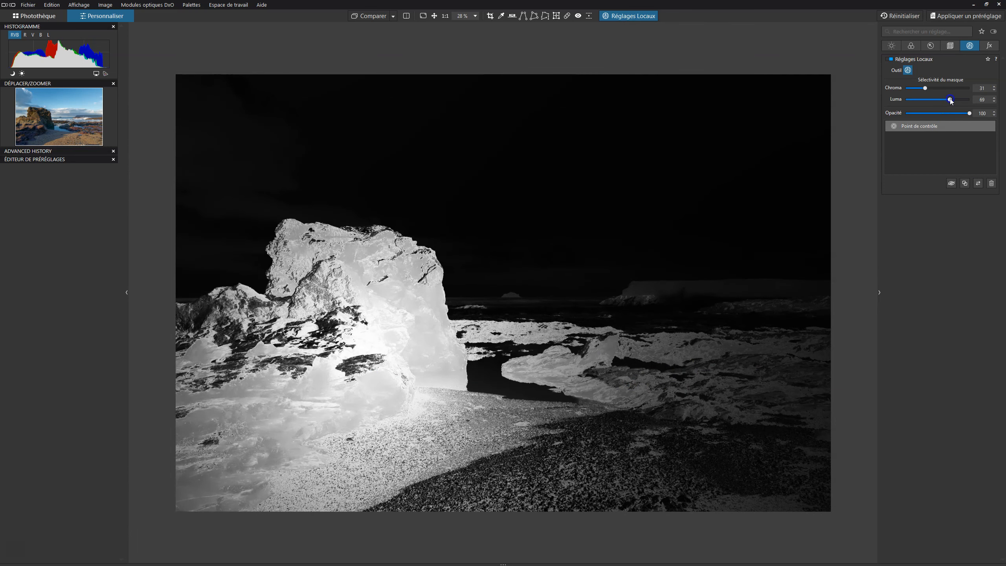
Step: Set the rock control point mask's Chroma selectivity to 41 and Luma selectivity to 39
{"action": "left_click_drag", "start_coordinate": [950, 100], "coordinate": [953, 100]}
{"action": "mouse_move", "coordinate": [953, 124]}
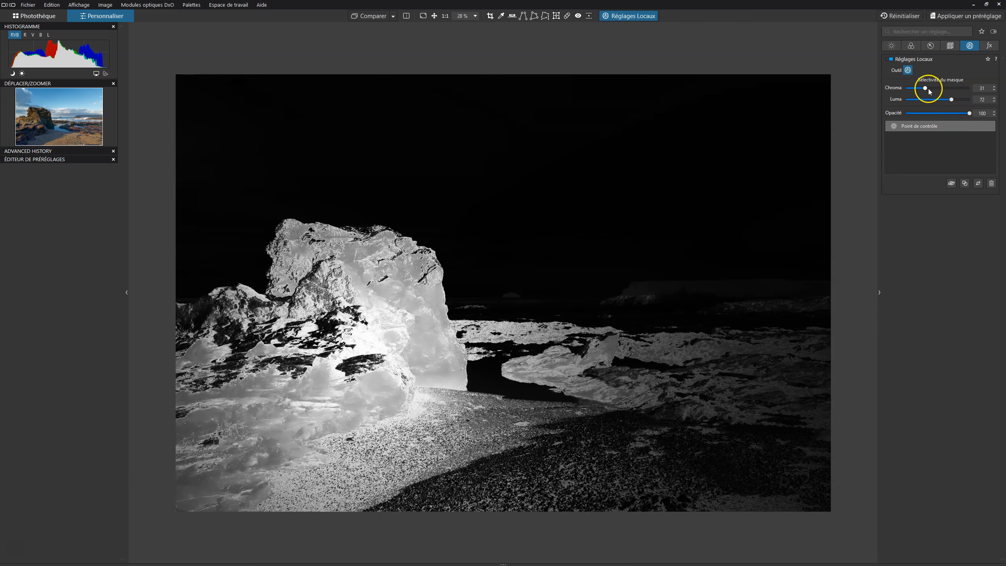
{"action": "left_click_drag", "start_coordinate": [931, 88], "coordinate": [932, 89]}
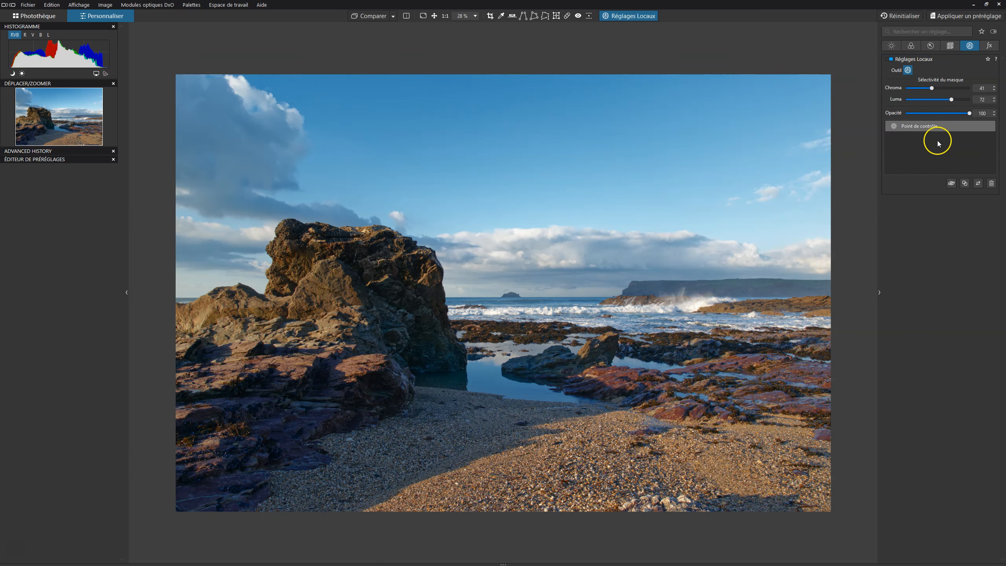
{"action": "left_click_drag", "start_coordinate": [952, 100], "coordinate": [930, 100]}
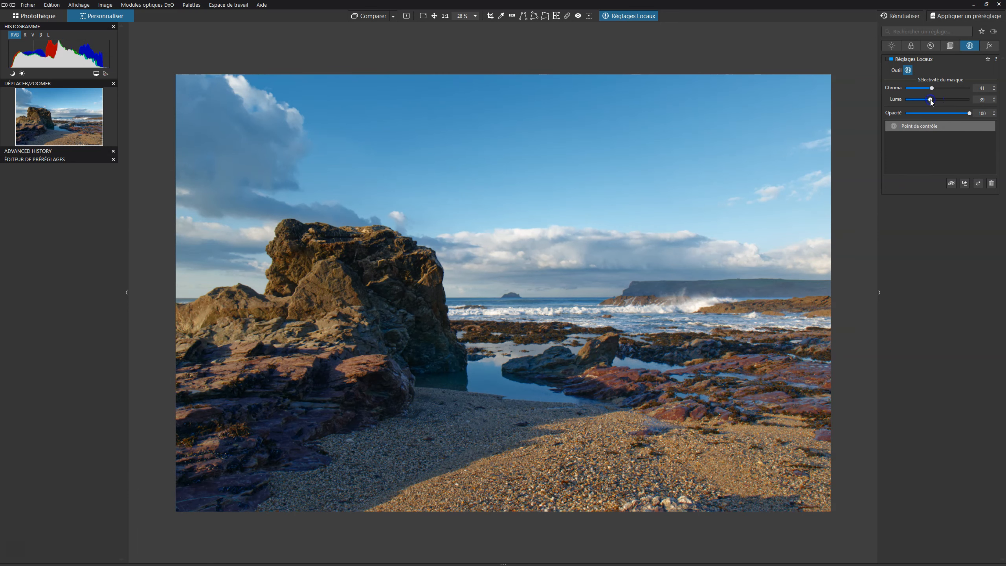
Step: Compare the photo with and without the local adjustments by switching them off and back on several times
{"action": "left_click", "coordinate": [889, 59]}
{"action": "left_click", "coordinate": [889, 59]}
{"action": "left_click", "coordinate": [889, 59]}
{"action": "left_click", "coordinate": [889, 59]}
{"action": "left_click", "coordinate": [889, 59]}
{"action": "left_click", "coordinate": [889, 59]}
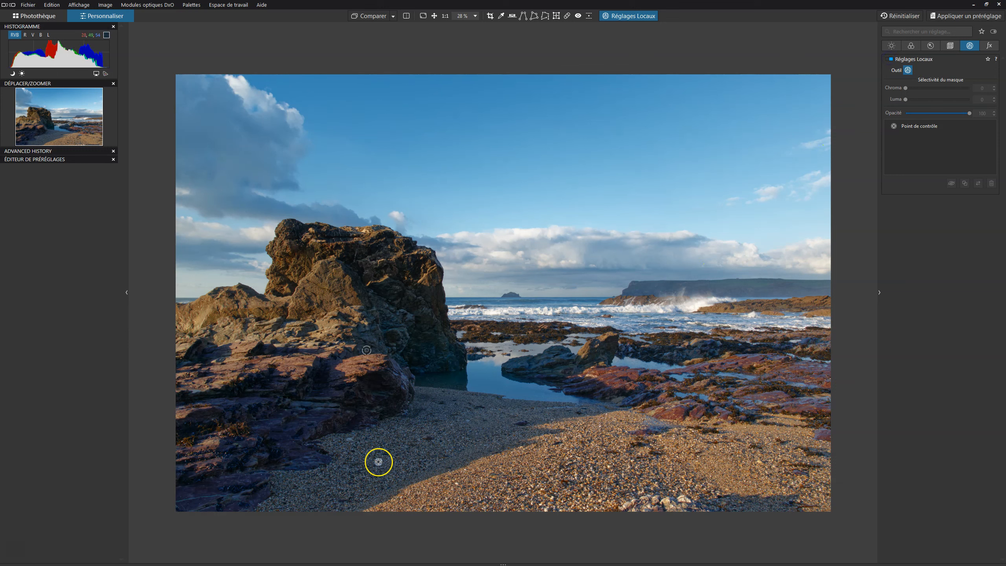
{"action": "left_click", "coordinate": [892, 58]}
{"action": "left_click", "coordinate": [892, 58]}
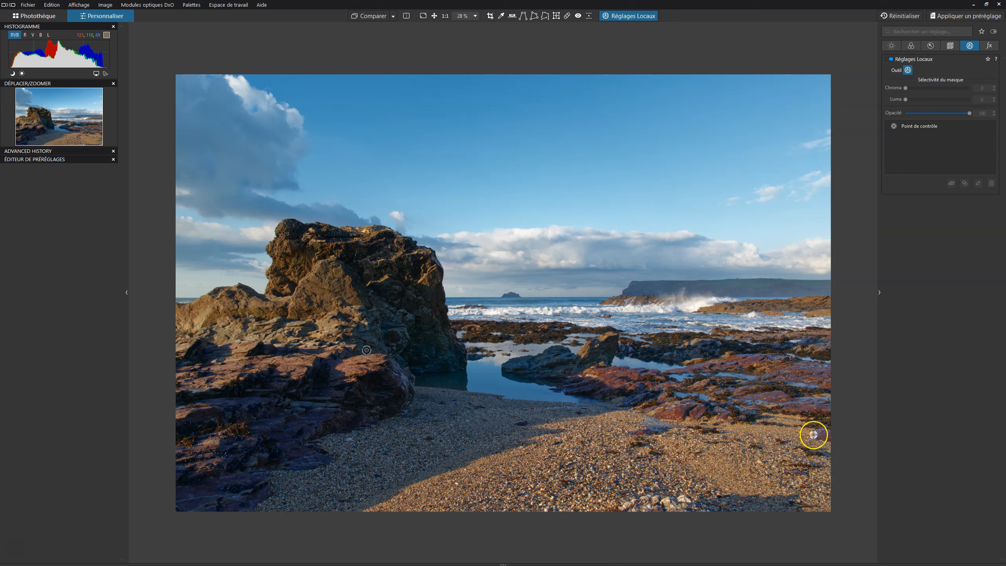
Step: Leave the local adjustments tool and compare the edited photo with its original version
{"action": "left_click", "coordinate": [644, 16]}
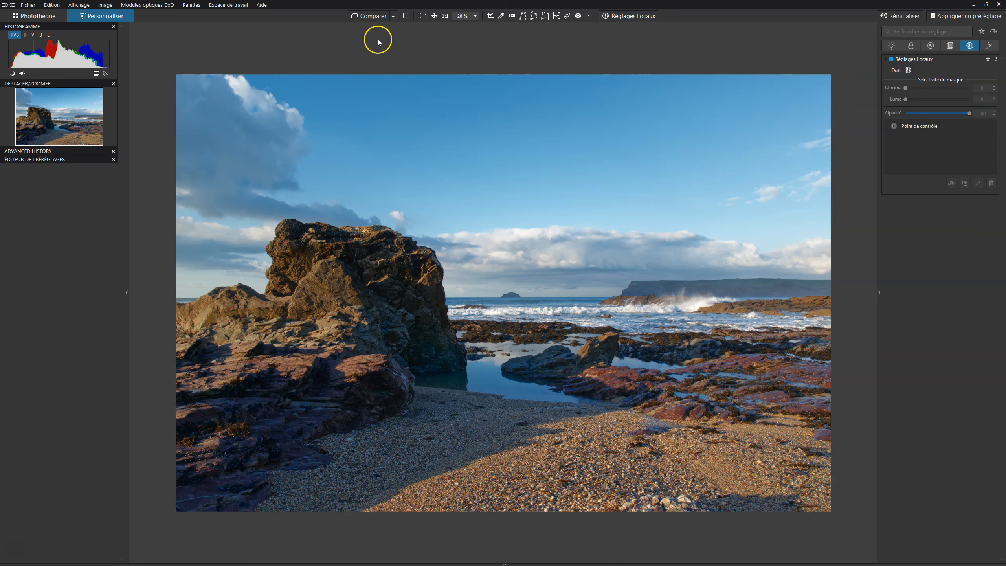
{"action": "left_click", "coordinate": [370, 17]}
{"action": "left_click", "coordinate": [892, 59]}
{"action": "left_click", "coordinate": [891, 60]}
Step: Enable the Ton froid - DxO FilmPack colour filter with a density of 32 and compare the photo without it
{"action": "left_click", "coordinate": [893, 46]}
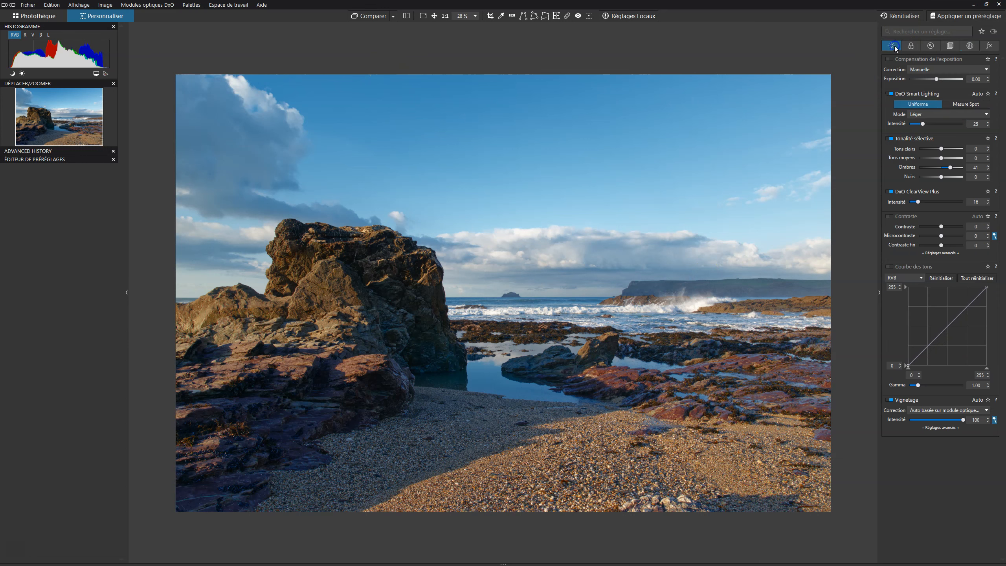
{"action": "left_click", "coordinate": [989, 46]}
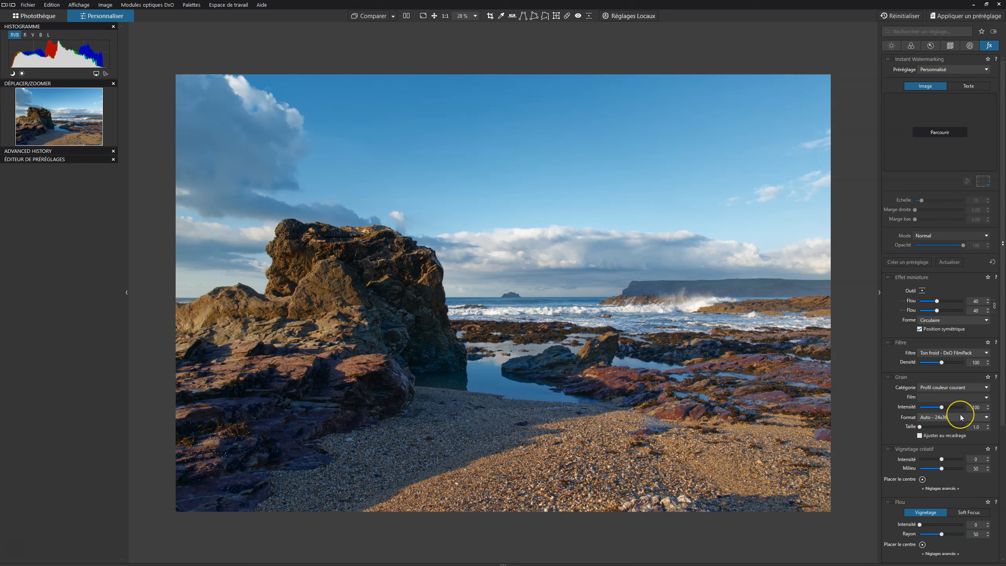
{"action": "scroll", "coordinate": [960, 415], "scroll_direction": "down", "scroll_amount": 1}
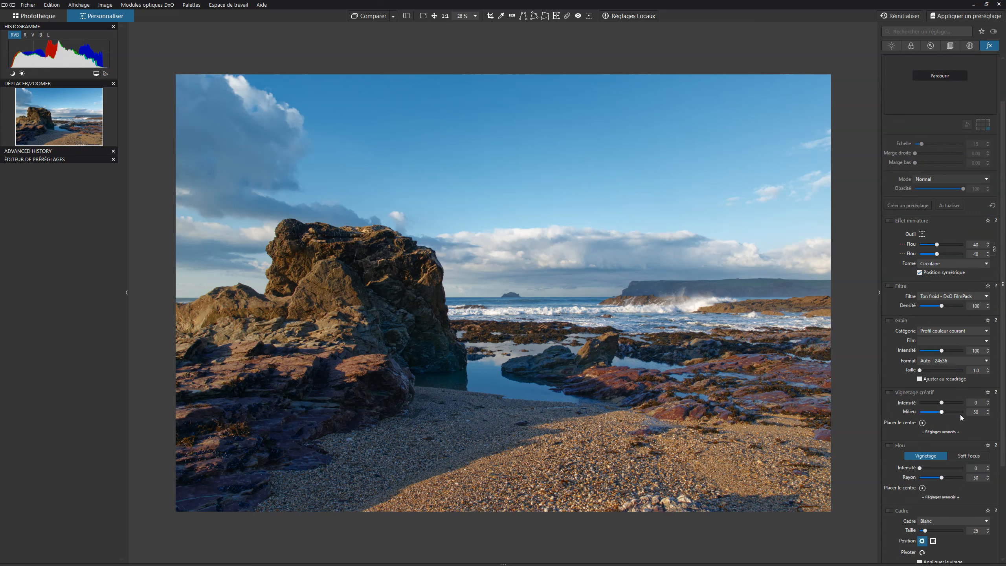
{"action": "scroll", "coordinate": [960, 414], "scroll_direction": "down", "scroll_amount": 2}
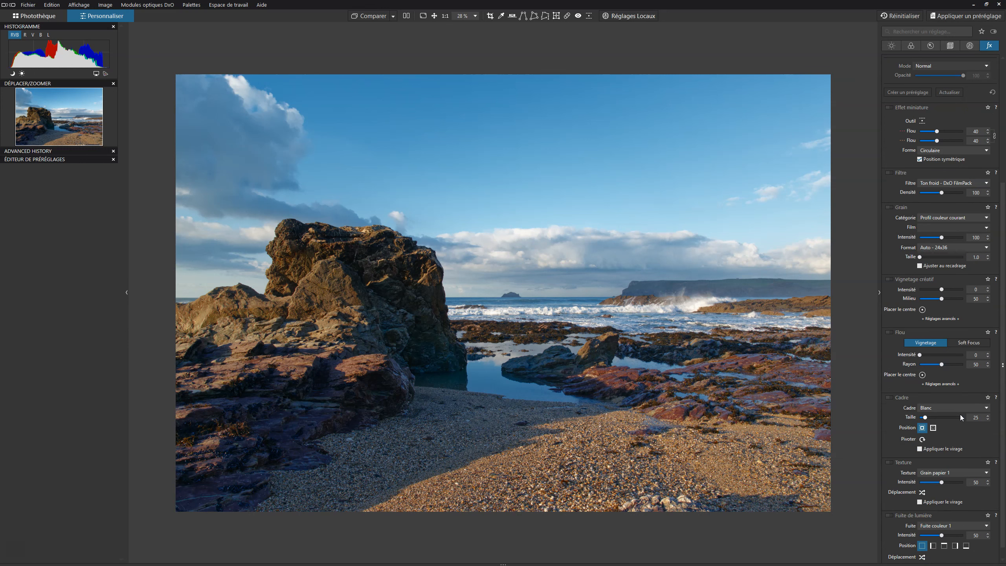
{"action": "scroll", "coordinate": [960, 415], "scroll_direction": "up", "scroll_amount": 3}
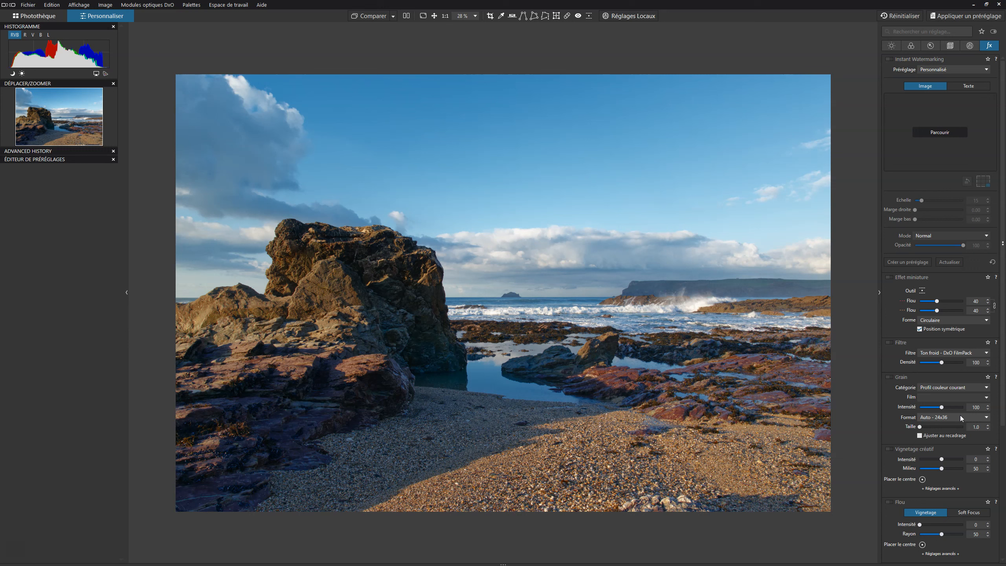
{"action": "left_click", "coordinate": [892, 343]}
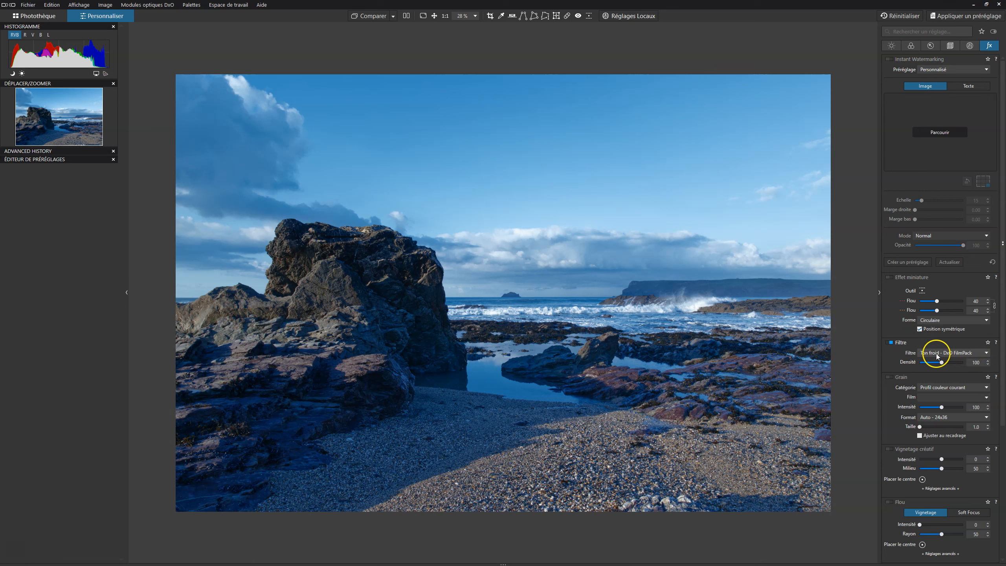
{"action": "left_click", "coordinate": [891, 343]}
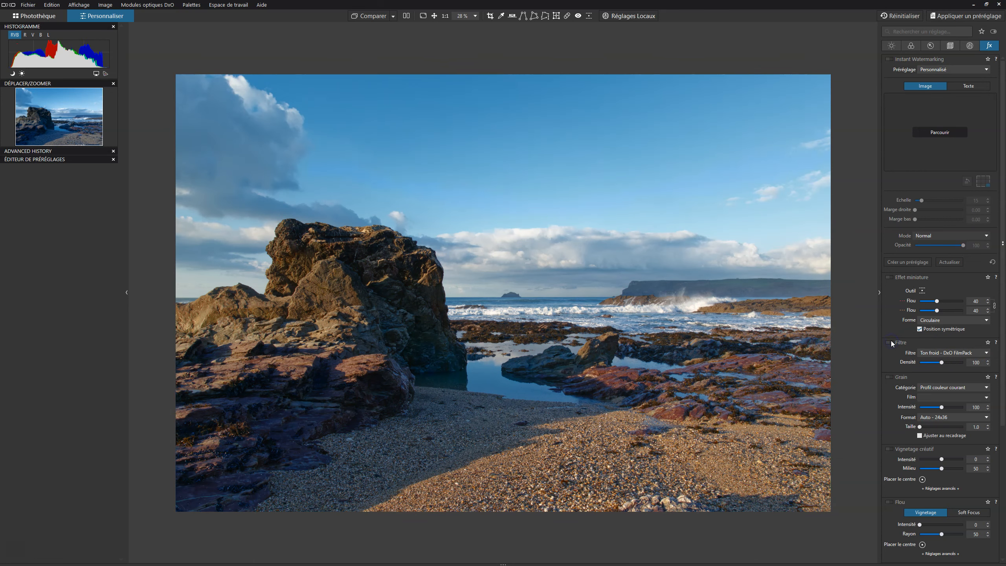
{"action": "left_click", "coordinate": [891, 342]}
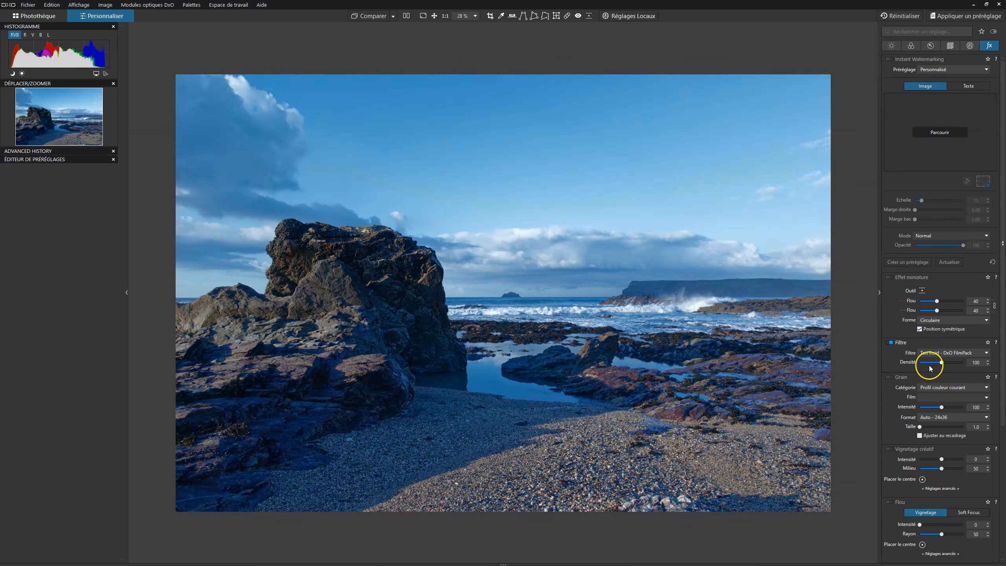
{"action": "mouse_move", "coordinate": [946, 364]}
{"action": "left_mouse_down"}
{"action": "mouse_move", "coordinate": [920, 367]}
{"action": "mouse_move", "coordinate": [927, 363]}
{"action": "left_mouse_up"}
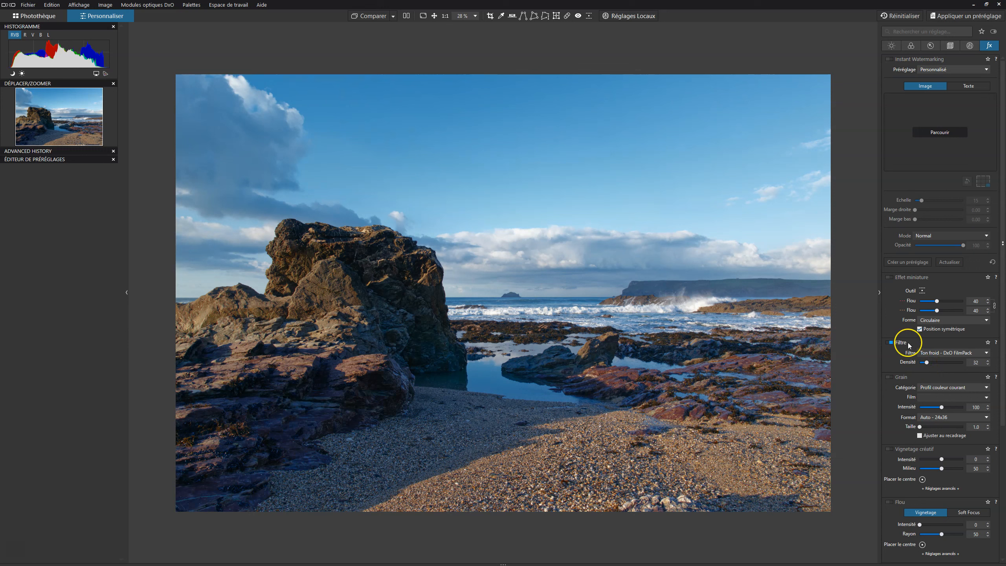
{"action": "left_click", "coordinate": [891, 342]}
{"action": "left_click", "coordinate": [891, 342]}
Step: Change the colour filter to Mauve - DxO FilmPack, set its density to 29, and compare the photo without it
{"action": "left_click", "coordinate": [935, 354]}
{"action": "left_click", "coordinate": [937, 369]}
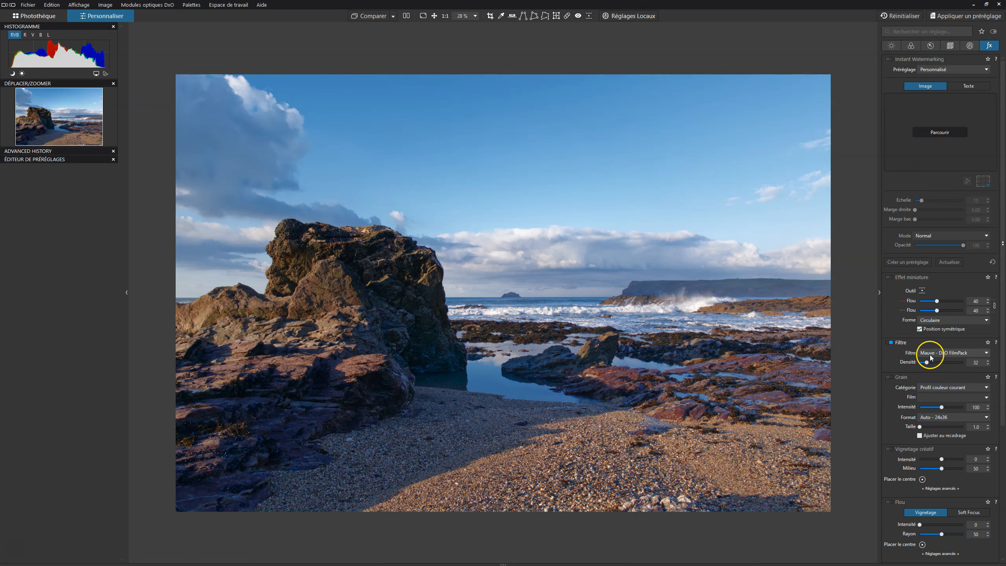
{"action": "left_click_drag", "start_coordinate": [927, 363], "coordinate": [948, 363]}
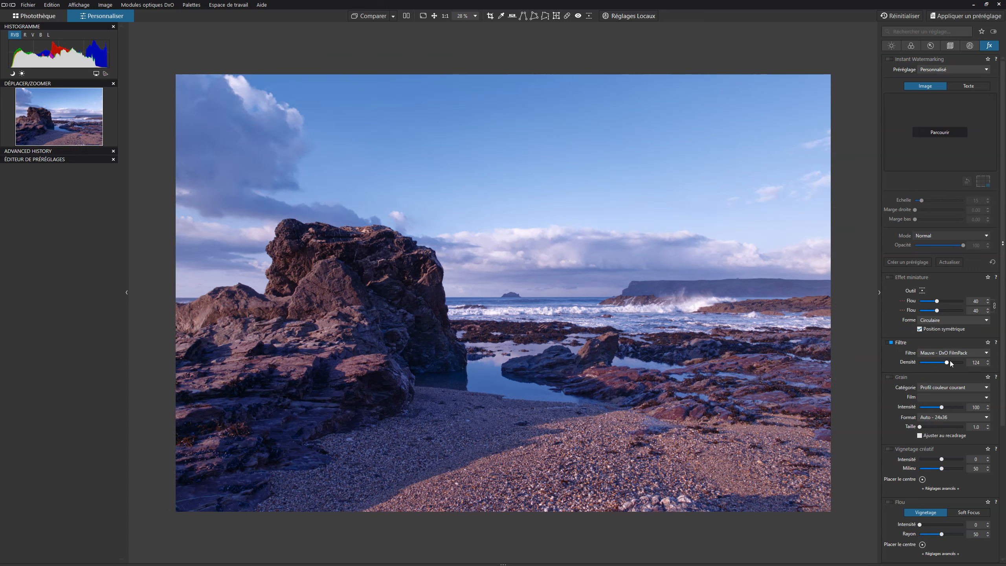
{"action": "left_click_drag", "start_coordinate": [948, 363], "coordinate": [927, 365]}
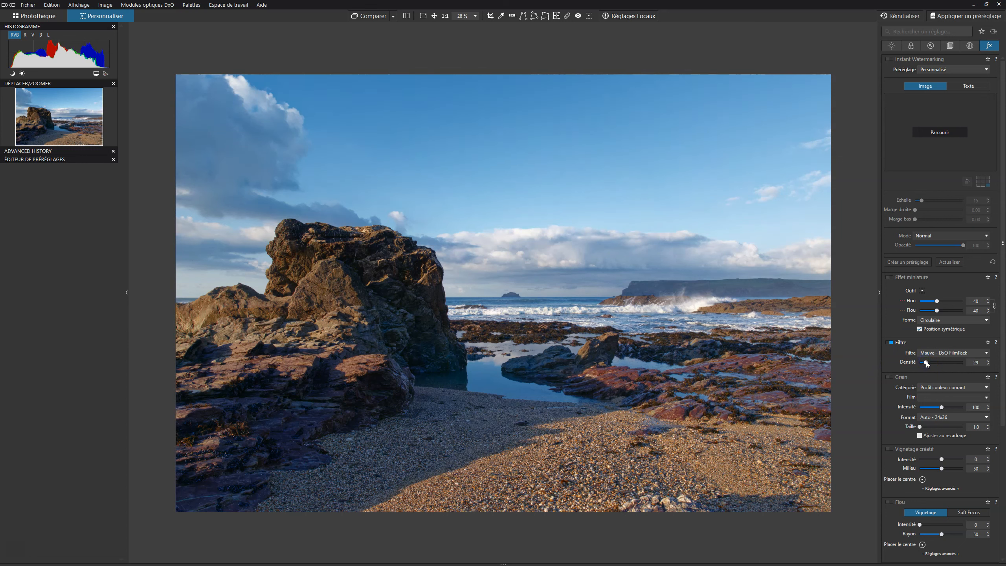
{"action": "left_click", "coordinate": [890, 342]}
{"action": "left_click", "coordinate": [890, 342]}
Step: Look over the colour rendering categories without changing them, and set the photo's Vibrance to 20
{"action": "left_click", "coordinate": [911, 46]}
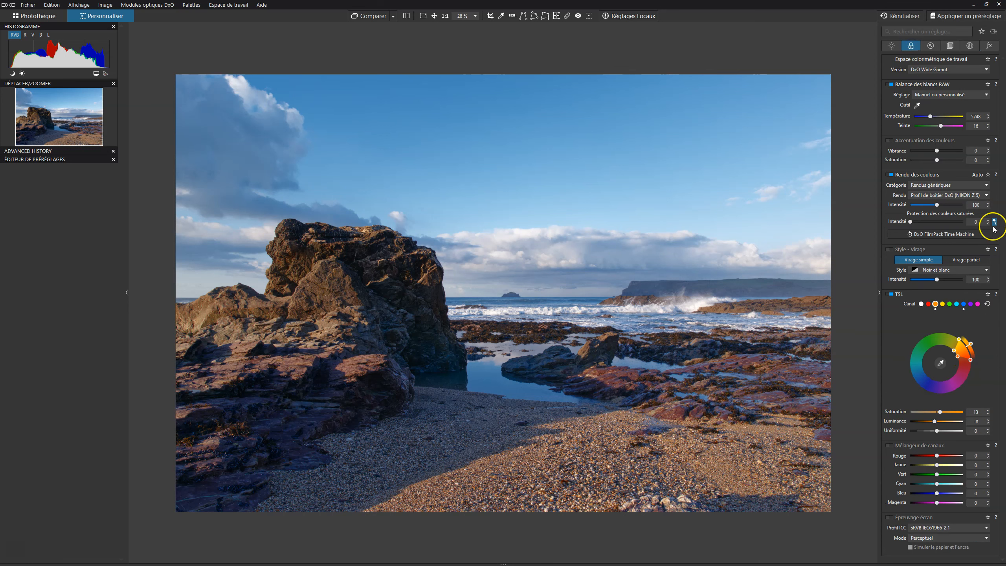
{"action": "left_click", "coordinate": [931, 184]}
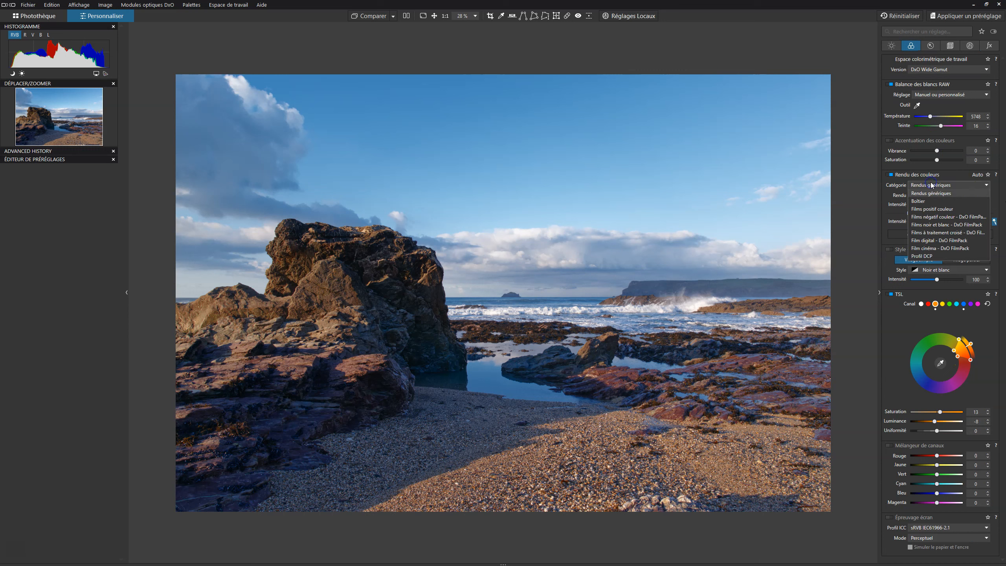
{"action": "left_click", "coordinate": [931, 184]}
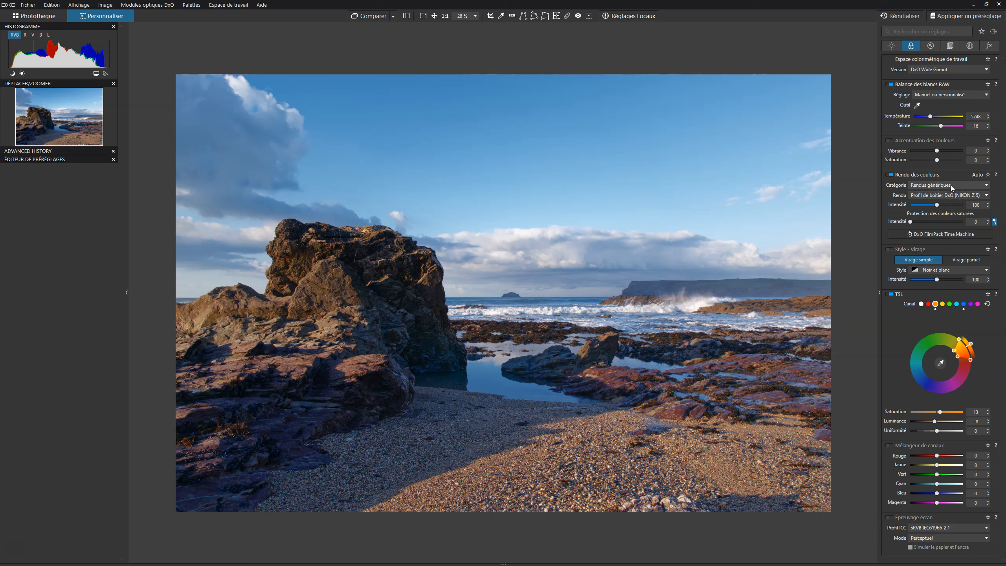
{"action": "left_click_drag", "start_coordinate": [938, 151], "coordinate": [941, 151]}
{"action": "left_click_drag", "start_coordinate": [941, 151], "coordinate": [943, 151]}
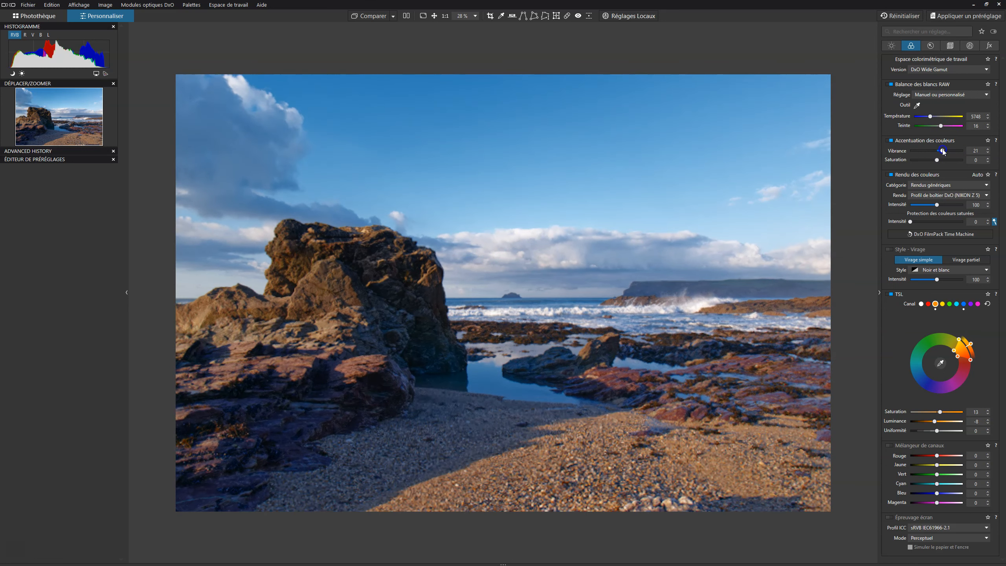
Step: Compare the photo with and without the colour accentuation, leaving the correction enabled
{"action": "left_click", "coordinate": [891, 141]}
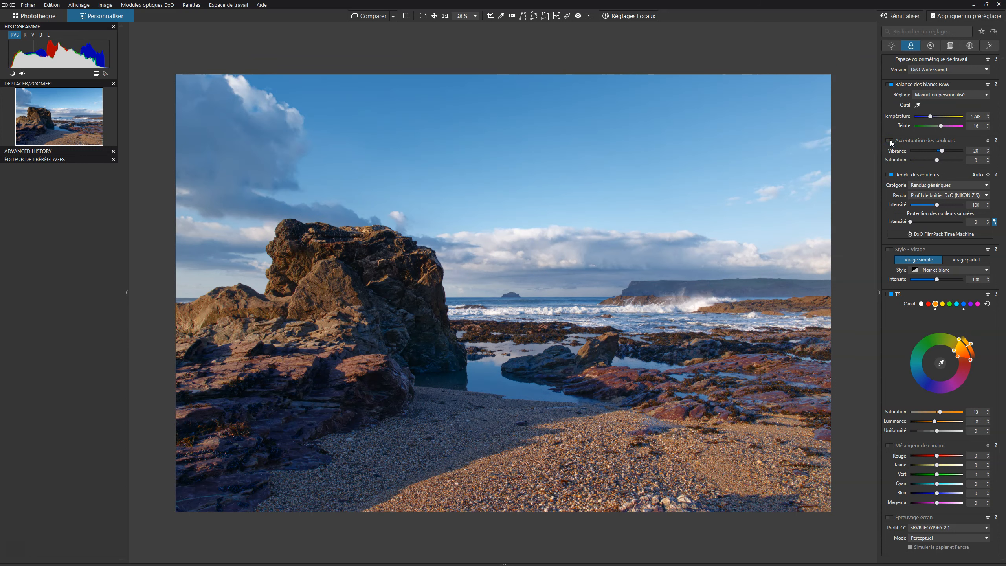
{"action": "left_click", "coordinate": [891, 141]}
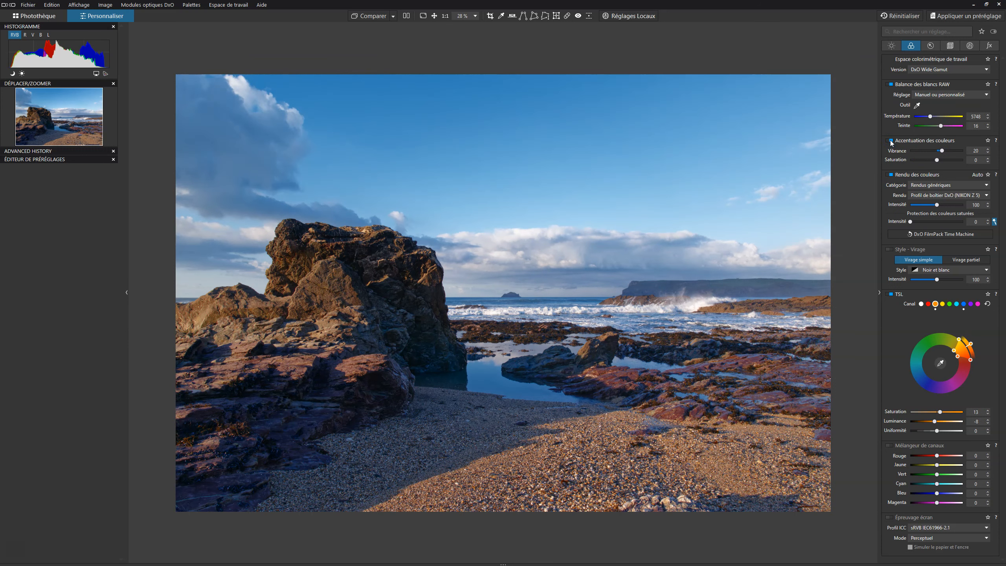
{"action": "left_click", "coordinate": [891, 141]}
{"action": "left_click", "coordinate": [891, 142]}
{"action": "left_click", "coordinate": [891, 141]}
{"action": "left_click", "coordinate": [891, 141]}
{"action": "left_click", "coordinate": [891, 141]}
{"action": "left_click", "coordinate": [891, 141]}
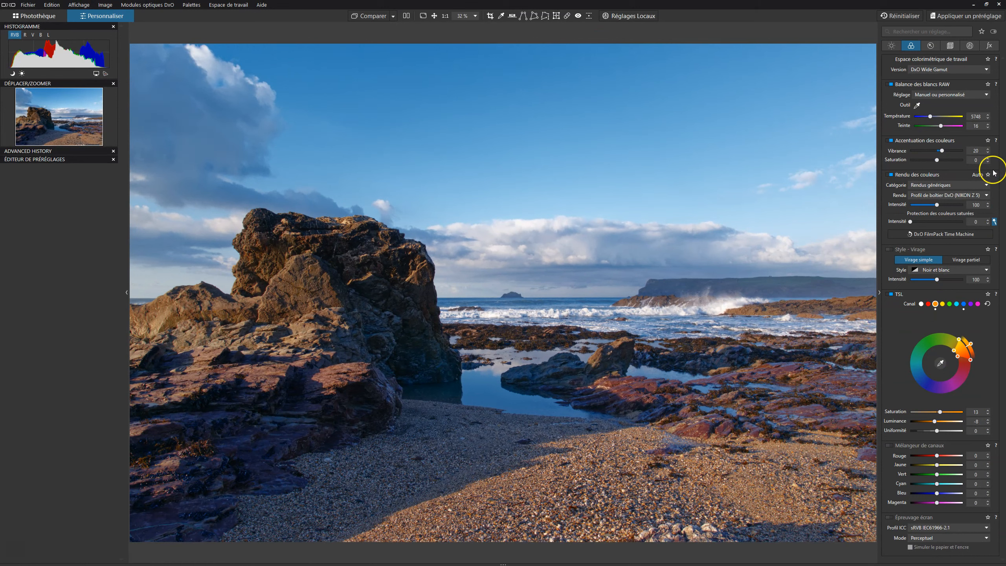
Step: Add a creative vignette centred on the small island at the horizon, with an intensity of -42
{"action": "left_click", "coordinate": [989, 46]}
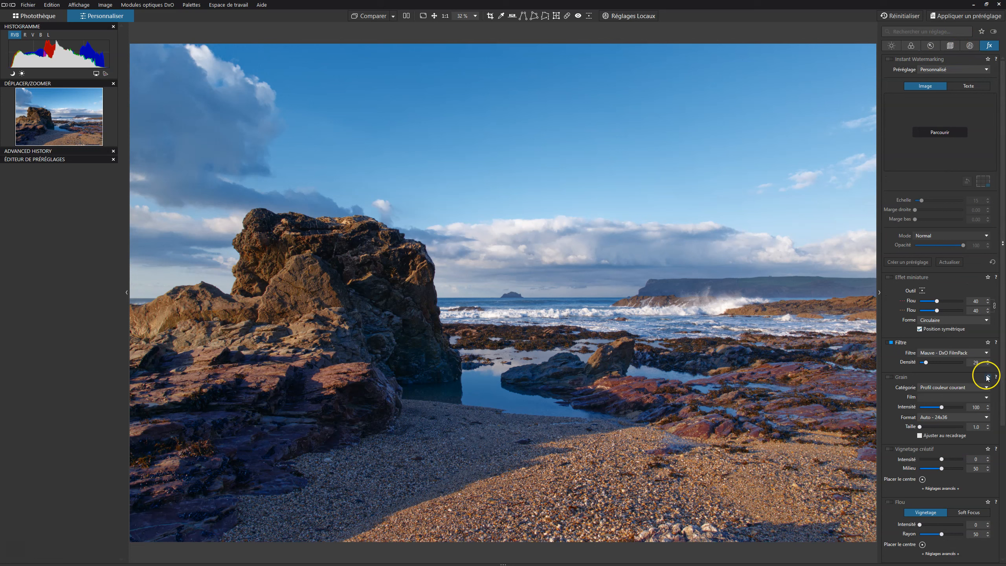
{"action": "scroll", "coordinate": [928, 295], "scroll_direction": "down", "scroll_amount": 5}
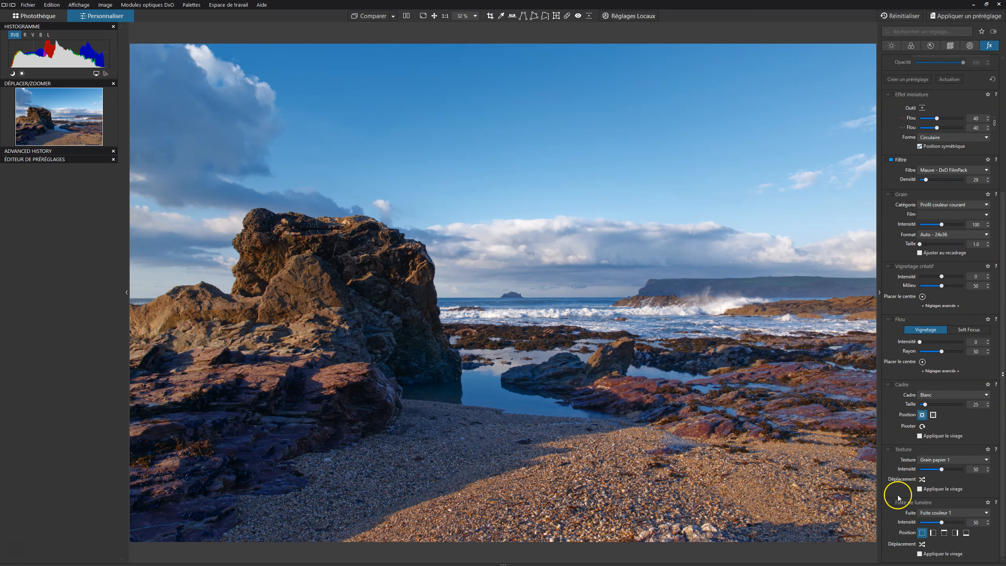
{"action": "left_click", "coordinate": [922, 296]}
{"action": "left_click", "coordinate": [514, 294]}
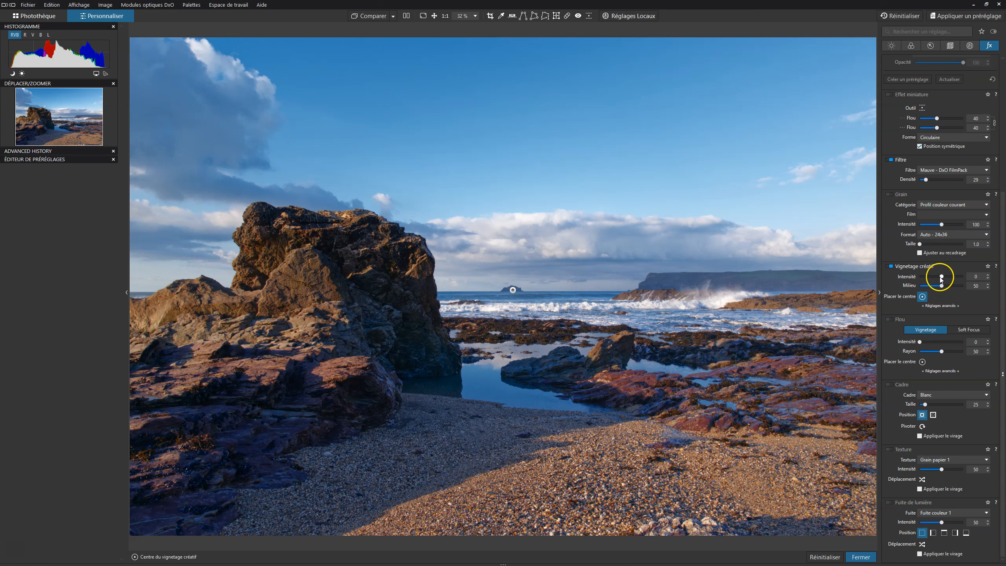
{"action": "left_click_drag", "start_coordinate": [941, 276], "coordinate": [931, 277]}
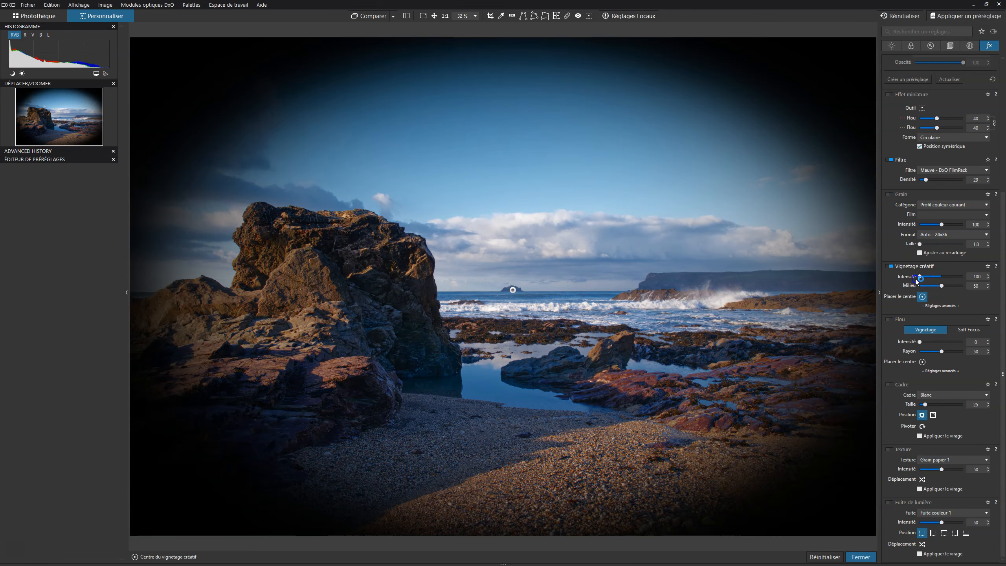
{"action": "mouse_move", "coordinate": [915, 279]}
{"action": "left_mouse_down"}
{"action": "mouse_move", "coordinate": [959, 278]}
{"action": "mouse_move", "coordinate": [933, 278]}
{"action": "left_mouse_up"}
Step: Show the vignette's advanced settings and set its transition to 100, roundness to 64 and intensity to -82
{"action": "left_click", "coordinate": [939, 304]}
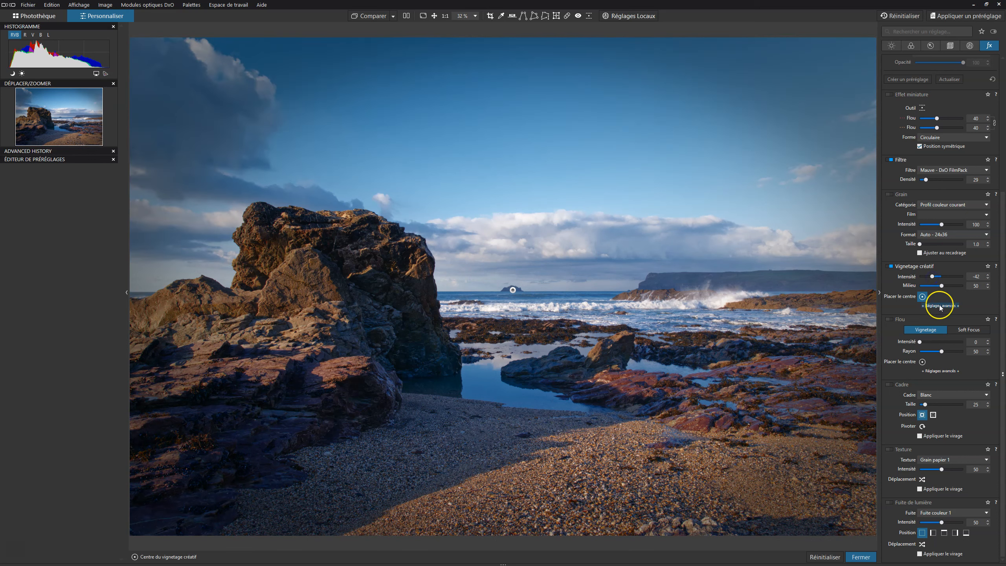
{"action": "left_click", "coordinate": [930, 322]}
{"action": "left_click_drag", "start_coordinate": [919, 312], "coordinate": [873, 313]}
{"action": "mouse_move", "coordinate": [942, 322]}
{"action": "left_mouse_down"}
{"action": "mouse_move", "coordinate": [928, 323]}
{"action": "mouse_move", "coordinate": [964, 313]}
{"action": "mouse_move", "coordinate": [939, 325]}
{"action": "mouse_move", "coordinate": [948, 323]}
{"action": "left_mouse_up"}
{"action": "mouse_move", "coordinate": [934, 277]}
{"action": "left_mouse_down"}
{"action": "mouse_move", "coordinate": [915, 278]}
{"action": "mouse_move", "coordinate": [942, 277]}
{"action": "mouse_move", "coordinate": [924, 277]}
{"action": "left_mouse_up"}
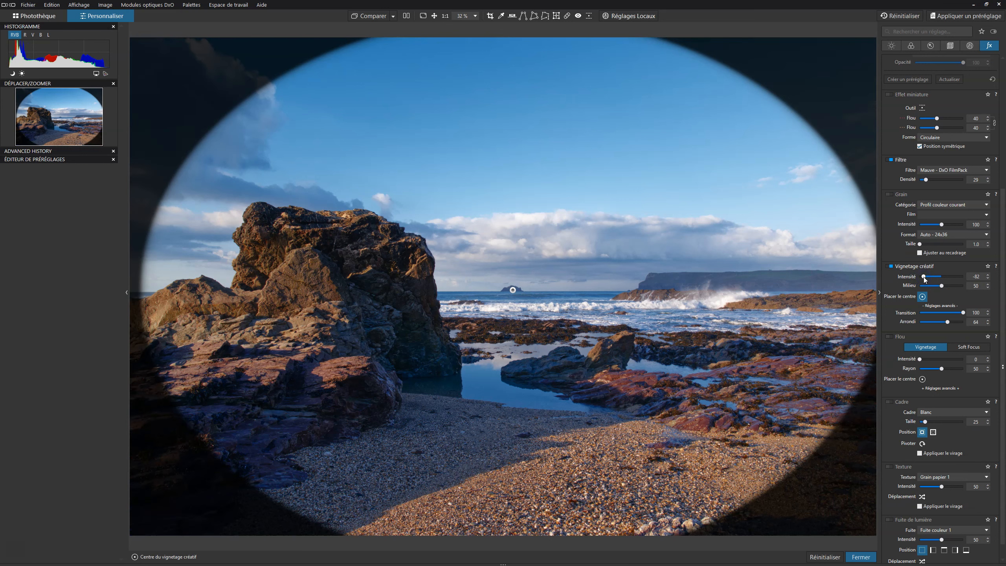
Step: Set the creative vignette's midpoint to 100, transition to 0 and intensity to -24
{"action": "left_click", "coordinate": [942, 285]}
{"action": "left_click_drag", "start_coordinate": [936, 287], "coordinate": [854, 319]}
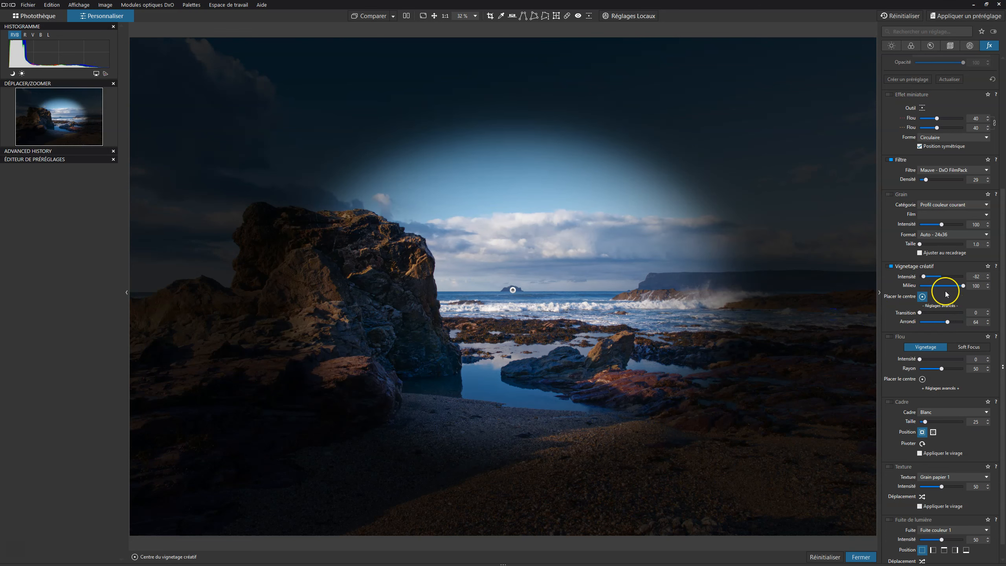
{"action": "left_click", "coordinate": [927, 276]}
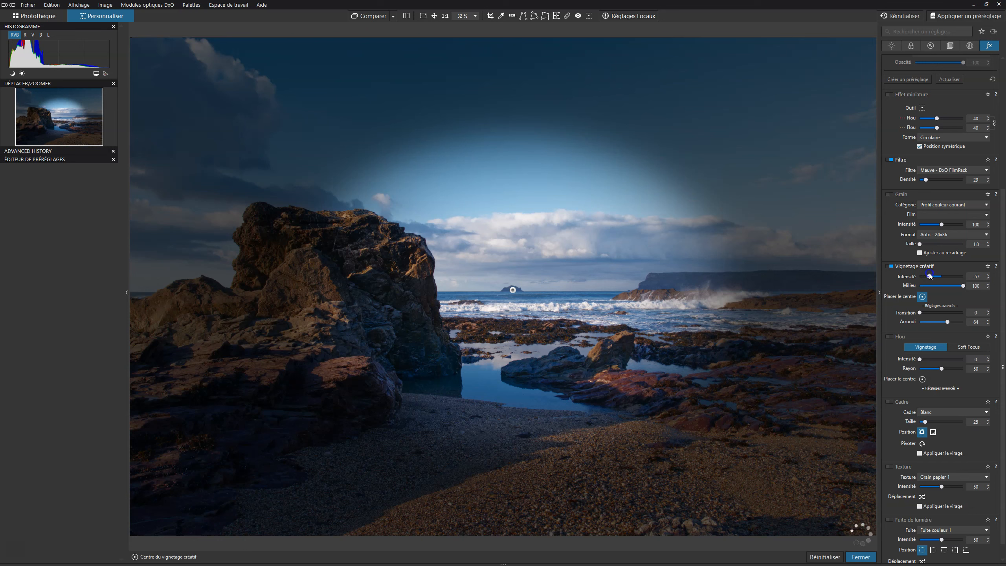
{"action": "left_click_drag", "start_coordinate": [928, 276], "coordinate": [930, 276]}
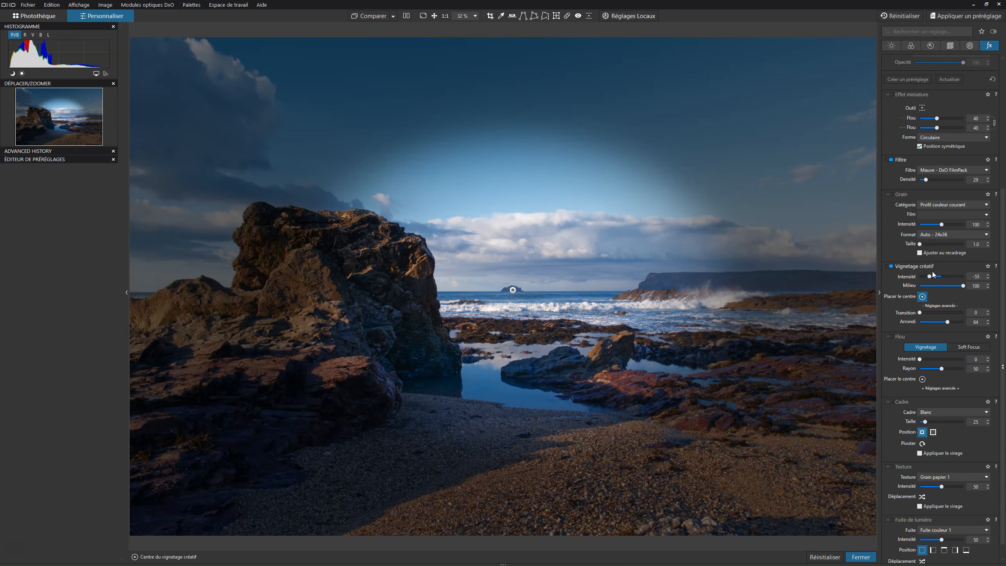
{"action": "left_click_drag", "start_coordinate": [932, 278], "coordinate": [938, 278]}
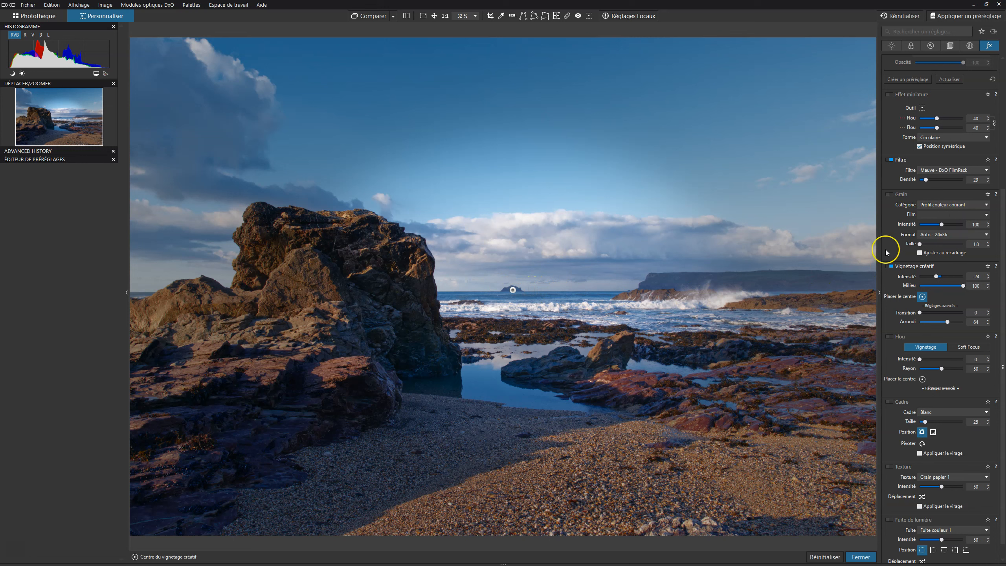
Step: Set the creative vignette's intensity to -15 and compare the photo with and without the vignette
{"action": "left_click", "coordinate": [891, 266]}
{"action": "left_click", "coordinate": [891, 267]}
{"action": "left_click_drag", "start_coordinate": [936, 276], "coordinate": [939, 277]}
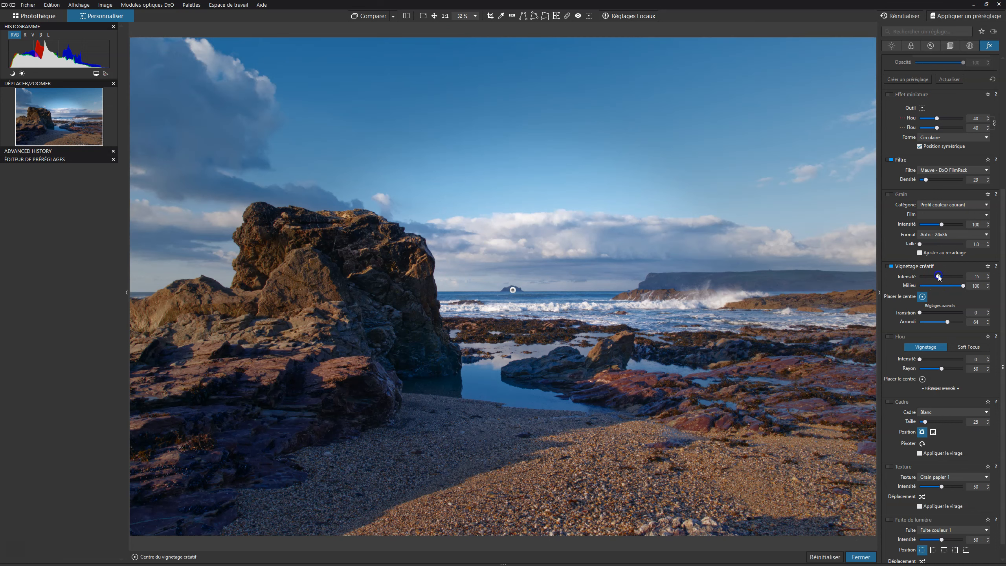
{"action": "left_click", "coordinate": [890, 266]}
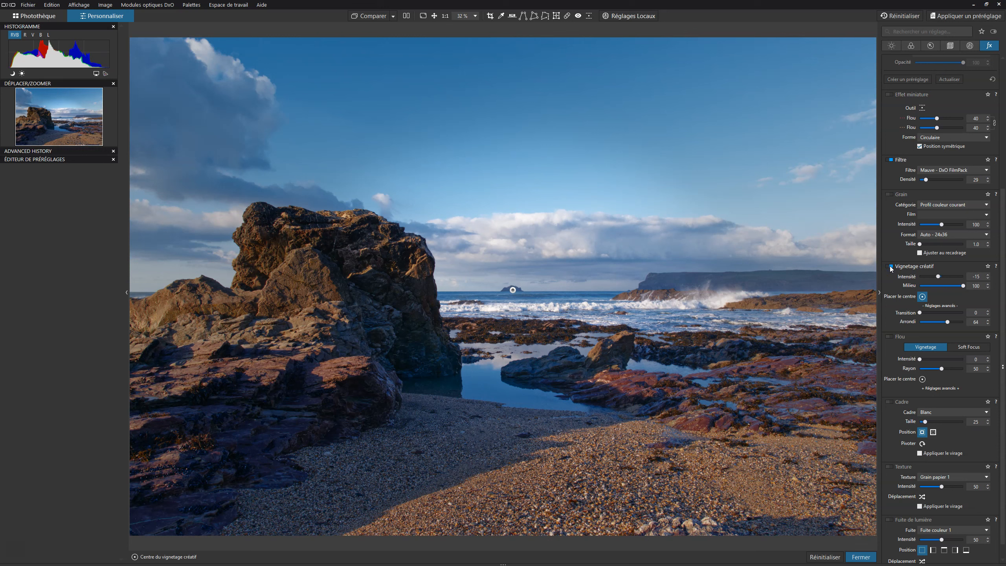
{"action": "left_click", "coordinate": [891, 267]}
{"action": "left_click", "coordinate": [890, 266]}
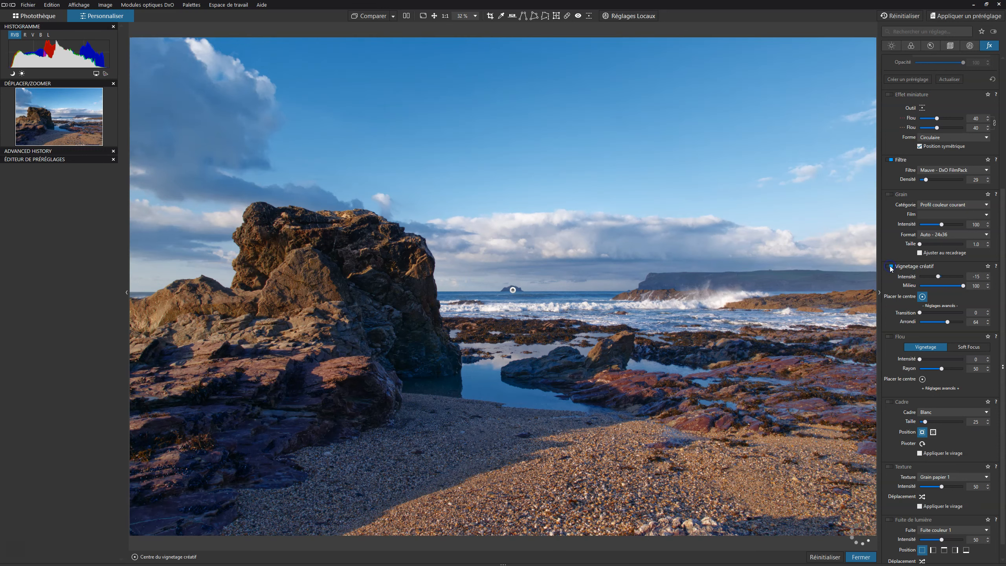
{"action": "left_click", "coordinate": [889, 267]}
{"action": "left_click", "coordinate": [891, 266]}
Step: Reduce the creative vignette's effect by setting its intensity to -5
{"action": "left_click", "coordinate": [975, 275]}
{"action": "left_click_drag", "start_coordinate": [975, 275], "coordinate": [998, 277]}
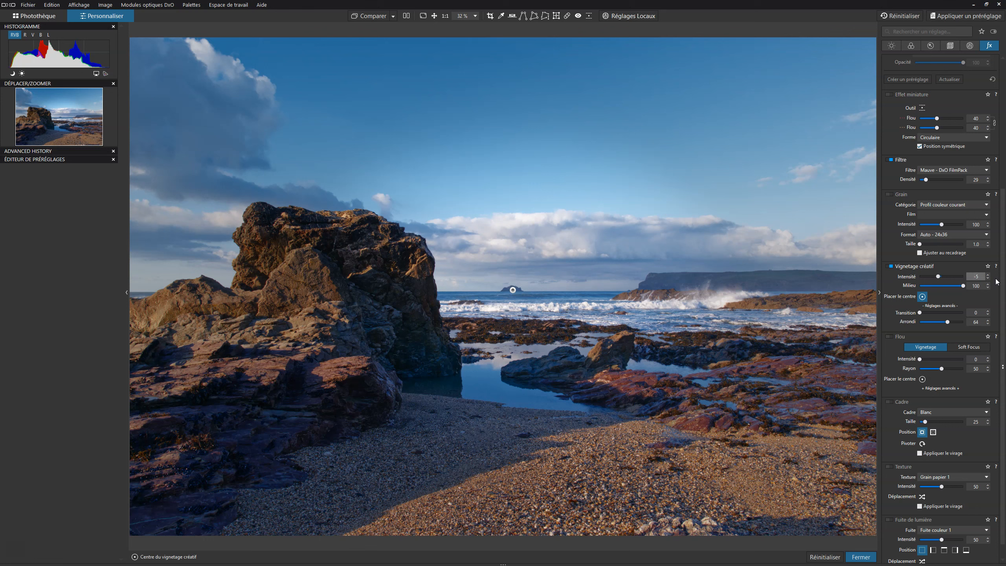
{"action": "key", "text": "Return"}
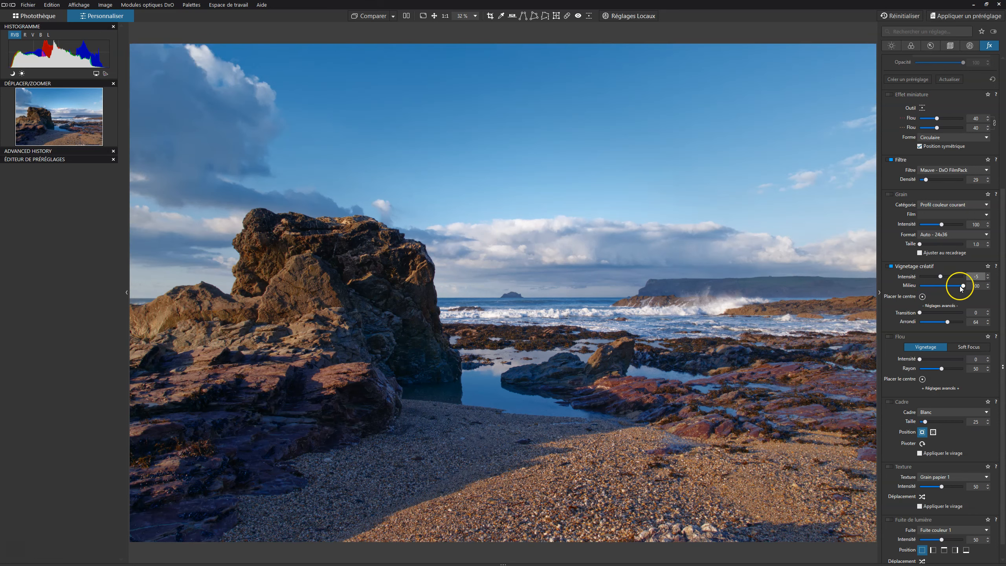
Step: Compare the photo with and without the softened creative vignette, leaving the vignette enabled
{"action": "left_click", "coordinate": [890, 266]}
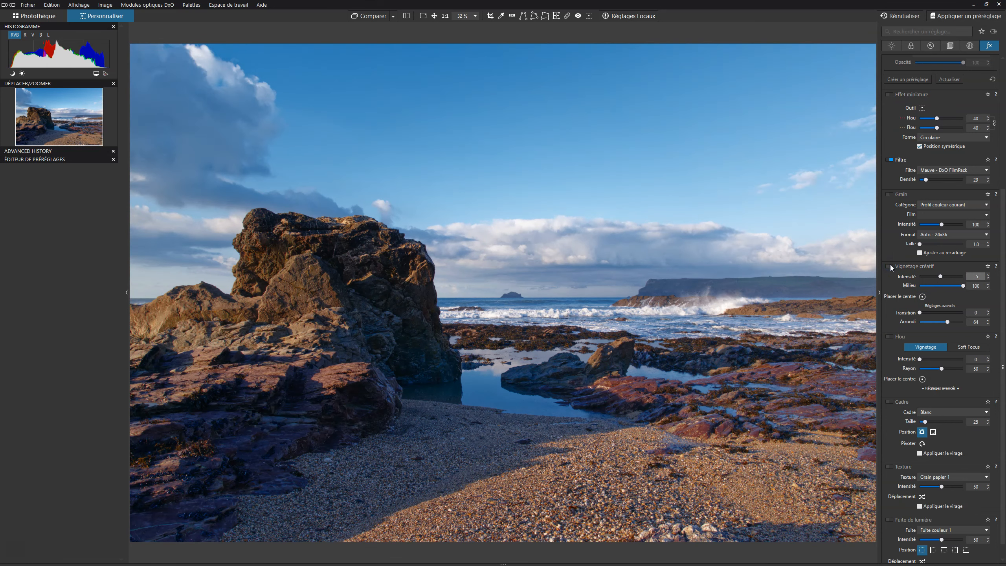
{"action": "left_click", "coordinate": [890, 266]}
{"action": "left_click", "coordinate": [890, 266]}
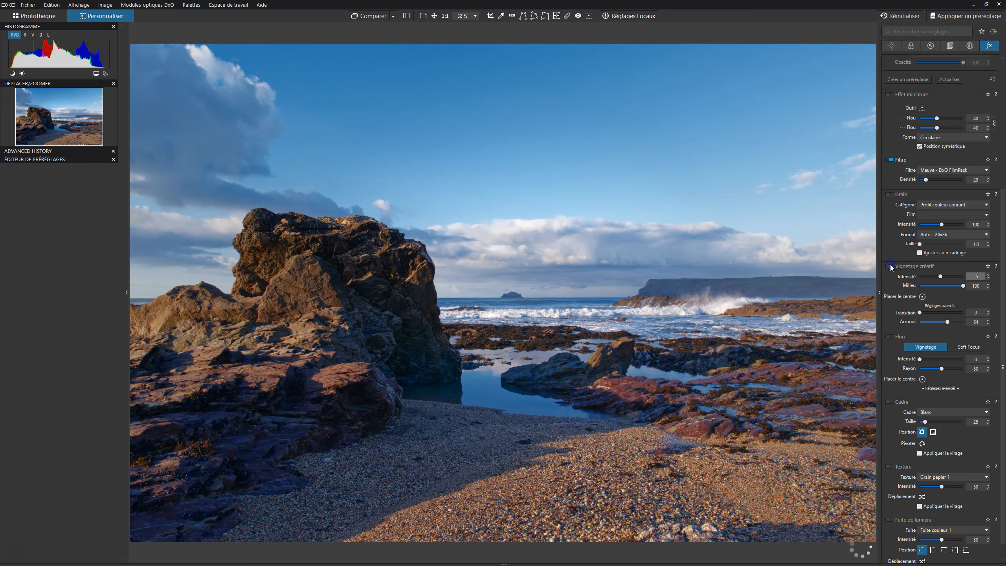
{"action": "left_click", "coordinate": [891, 266]}
{"action": "left_click", "coordinate": [891, 266]}
{"action": "left_click", "coordinate": [890, 266]}
{"action": "left_click", "coordinate": [890, 266]}
{"action": "left_click", "coordinate": [891, 266]}
Step: Compare the edited photo with its original version and check the colour filter's effect
{"action": "left_click", "coordinate": [361, 20]}
{"action": "left_click", "coordinate": [362, 20]}
{"action": "left_click", "coordinate": [362, 20]}
{"action": "left_click", "coordinate": [890, 161]}
Step: In the TSL colour correction, set the blue channel's saturation to -2 and luminance to -30
{"action": "left_click", "coordinate": [911, 46]}
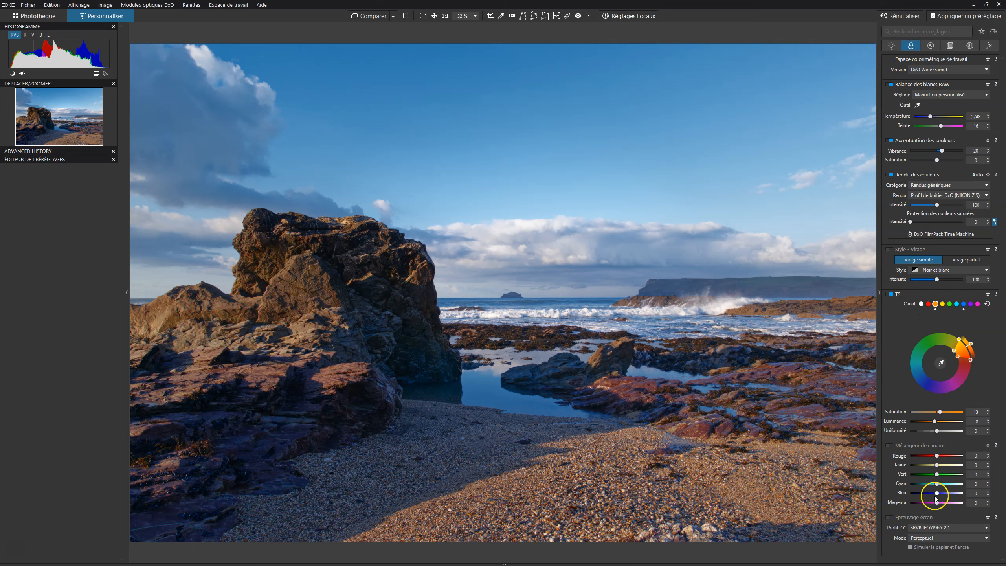
{"action": "left_click", "coordinate": [964, 303]}
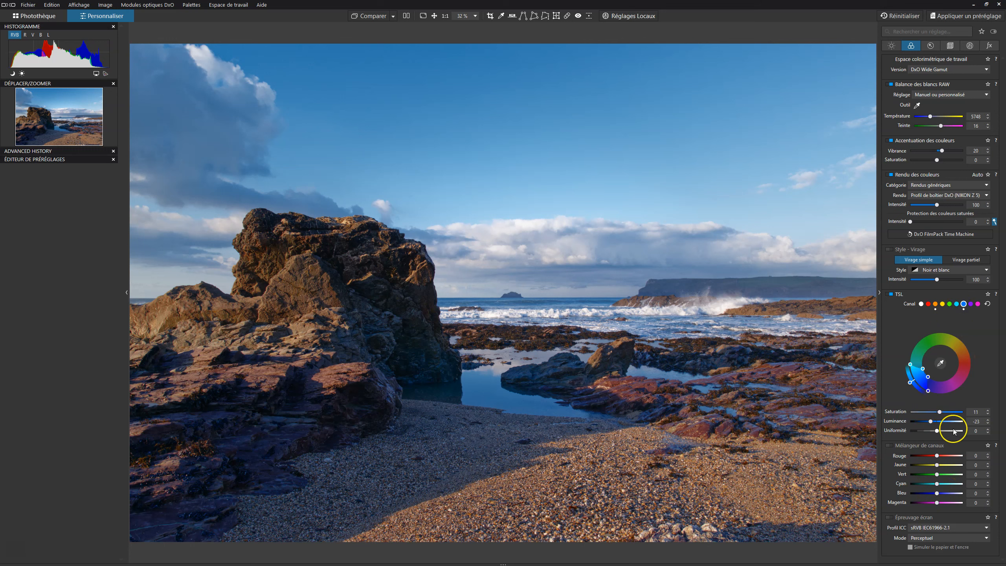
{"action": "left_click_drag", "start_coordinate": [940, 411], "coordinate": [938, 412]}
{"action": "left_click_drag", "start_coordinate": [931, 422], "coordinate": [929, 422]}
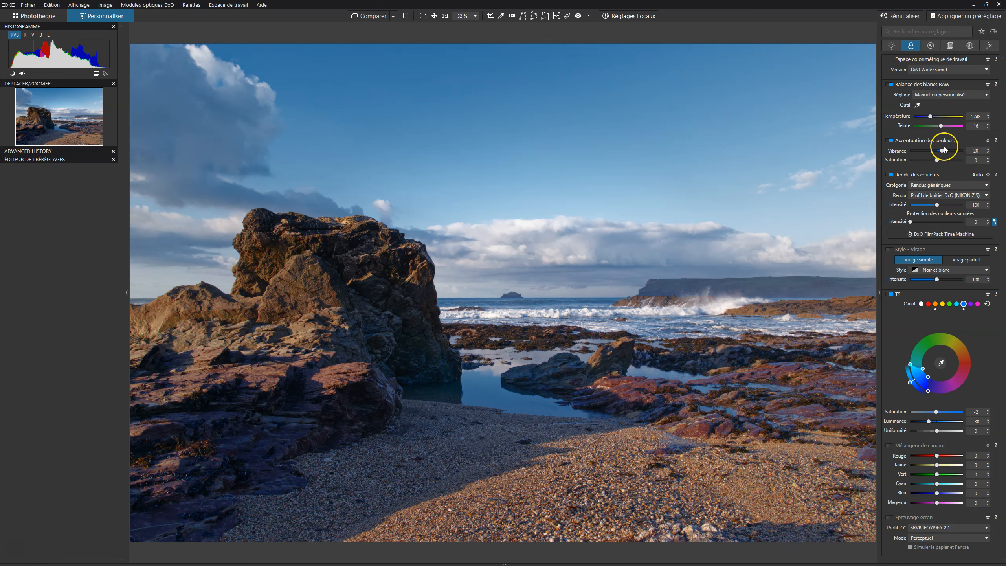
Step: Set the colour accentuation's vibrance to 4 and compare the photo with and without it, leaving it enabled
{"action": "left_click_drag", "start_coordinate": [942, 152], "coordinate": [941, 153]}
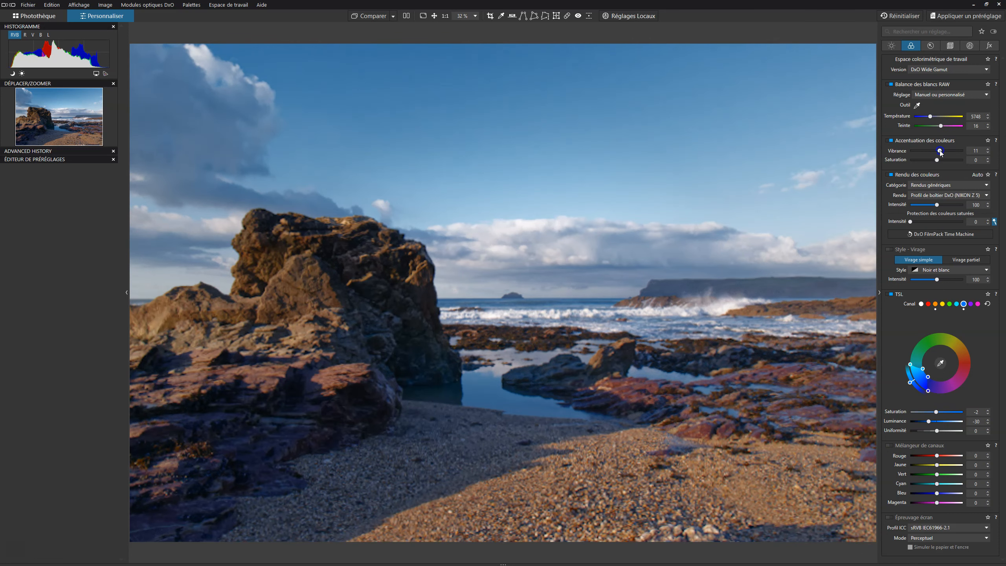
{"action": "left_click_drag", "start_coordinate": [939, 152], "coordinate": [938, 154]}
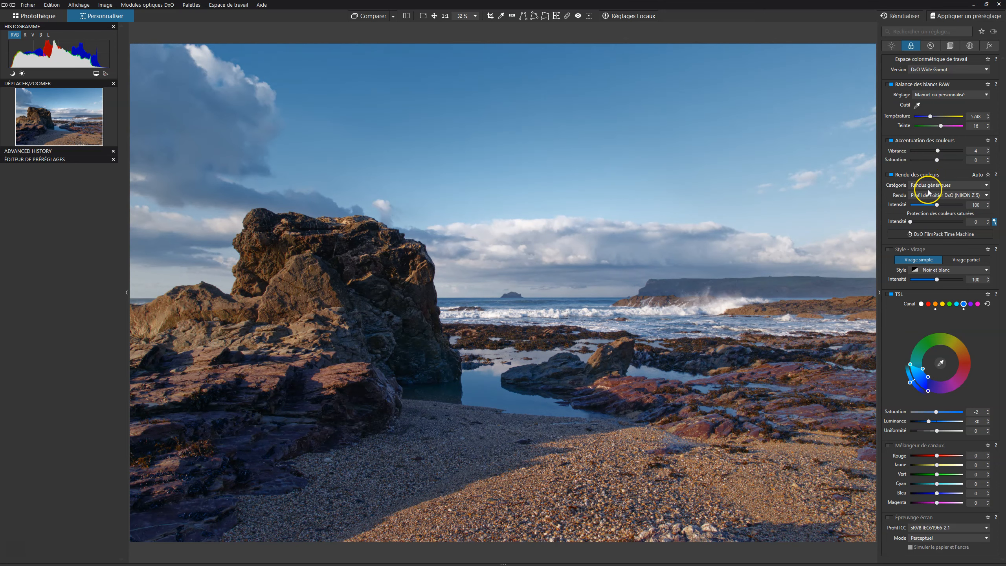
{"action": "left_click", "coordinate": [889, 141]}
{"action": "left_click", "coordinate": [889, 140]}
Step: Set the TSL blue channel's luminance to -16 and saturation to 8, and the RAW white balance temperature to 7631
{"action": "left_click", "coordinate": [890, 295]}
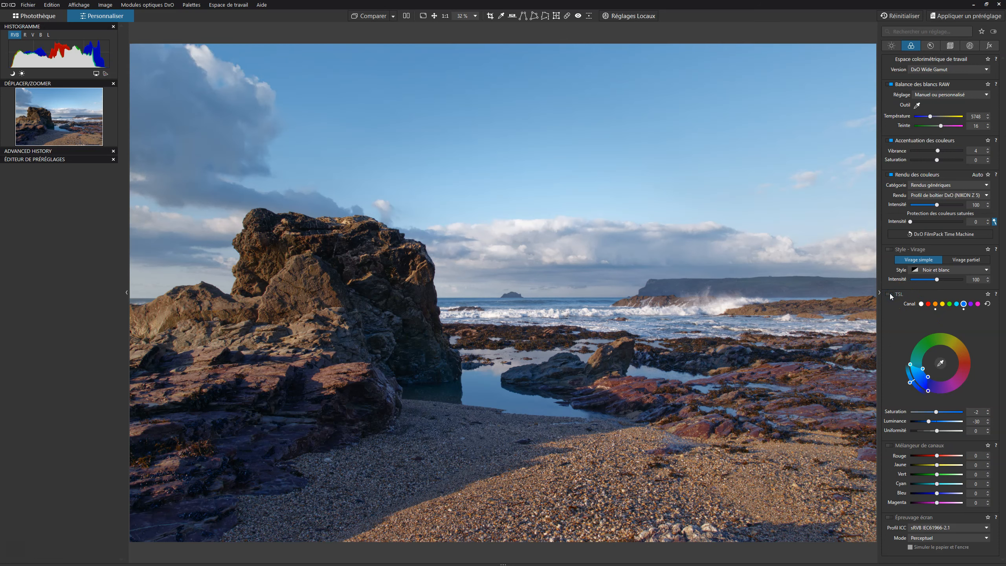
{"action": "left_click", "coordinate": [890, 295]}
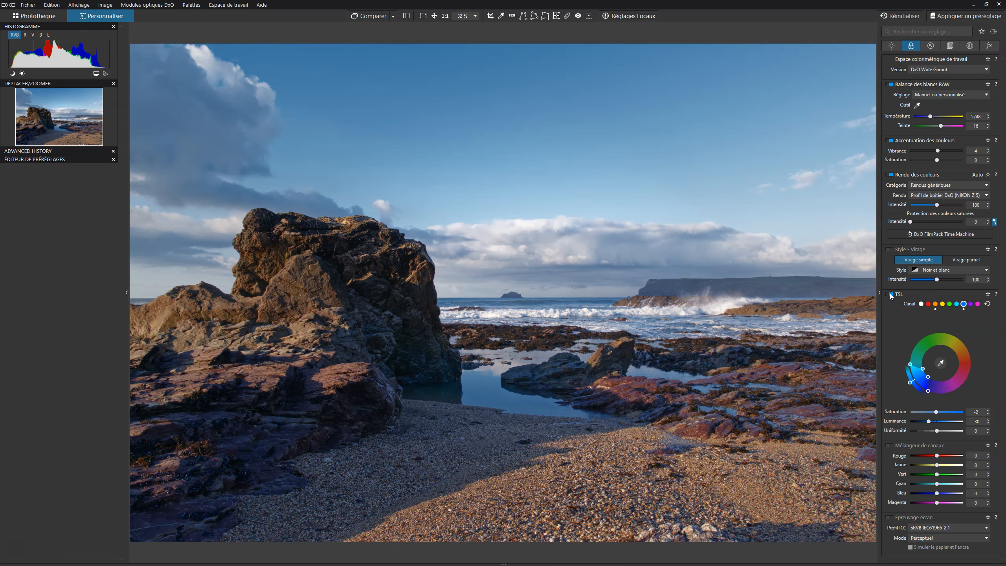
{"action": "left_click_drag", "start_coordinate": [928, 422], "coordinate": [939, 412]}
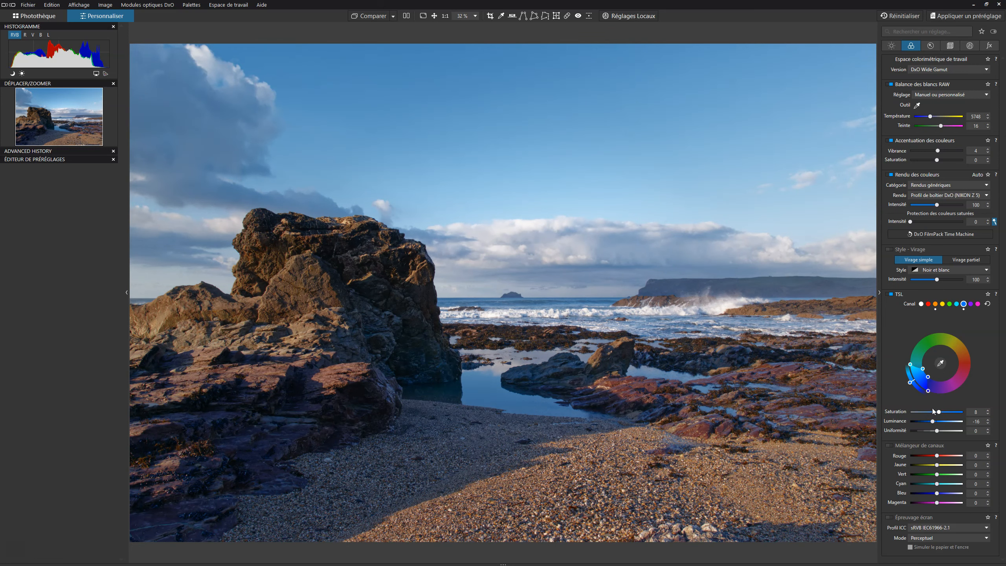
{"action": "left_click_drag", "start_coordinate": [931, 117], "coordinate": [935, 118]}
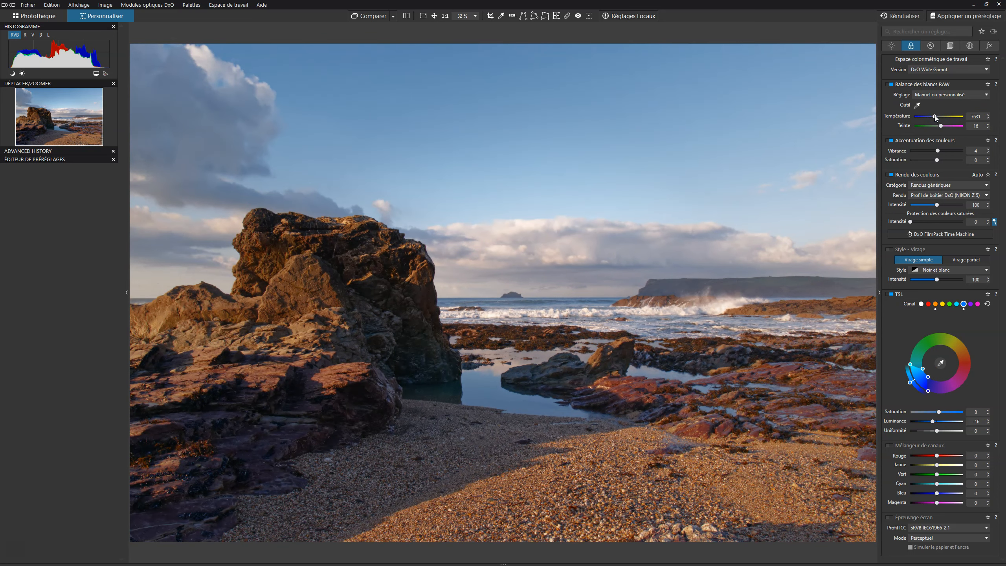
Step: Compare the photo with and without the Mauve colour filter, leaving the filter enabled
{"action": "left_click", "coordinate": [989, 46]}
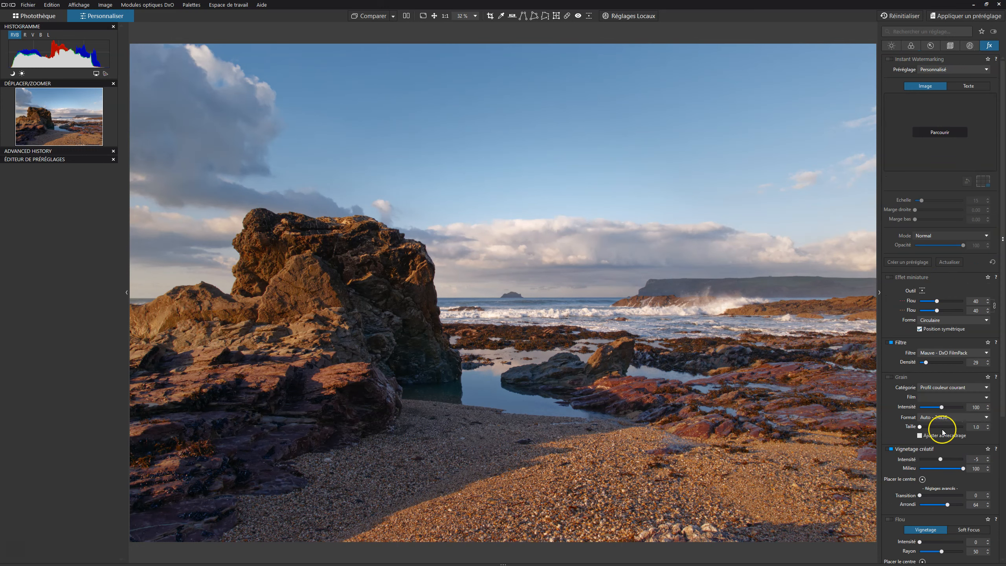
{"action": "left_click", "coordinate": [891, 342]}
{"action": "left_click", "coordinate": [891, 341]}
{"action": "left_click", "coordinate": [891, 342]}
{"action": "left_click", "coordinate": [891, 343]}
Step: Switch the colour filter to Bleu violacé - DxO FilmPack, try a density of 77, and set the density to 20
{"action": "left_click_drag", "start_coordinate": [926, 363], "coordinate": [894, 367]}
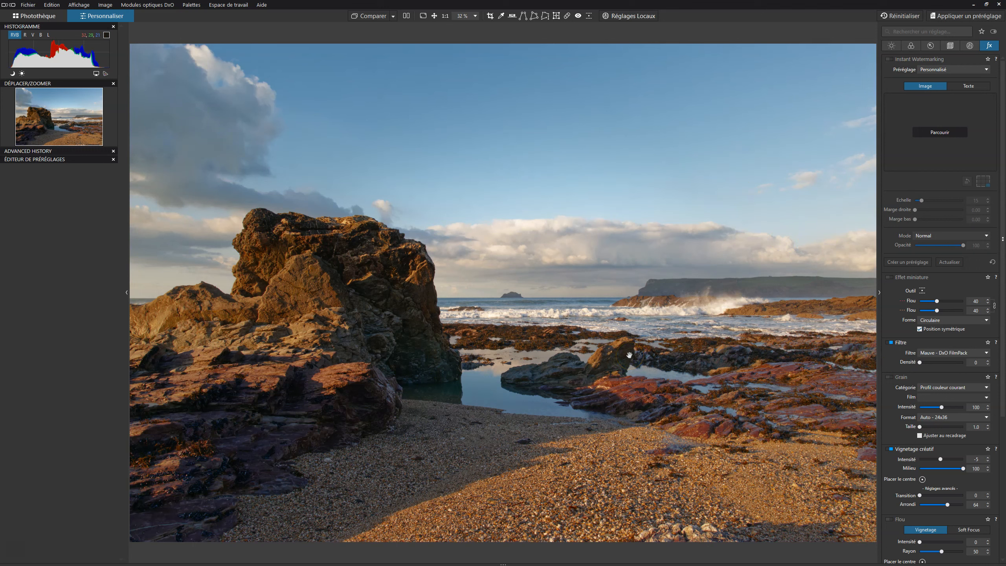
{"action": "left_click", "coordinate": [975, 351]}
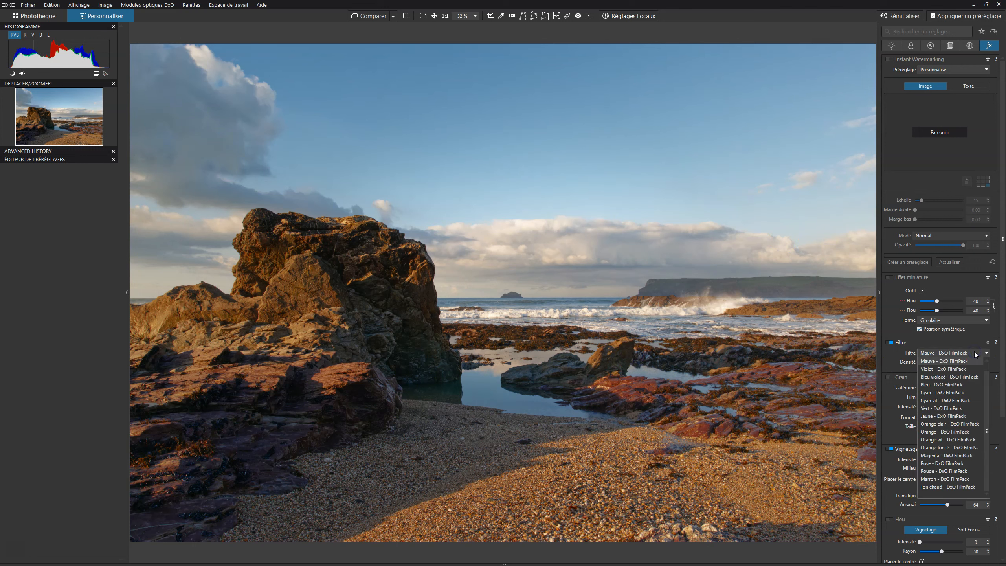
{"action": "left_click", "coordinate": [949, 377]}
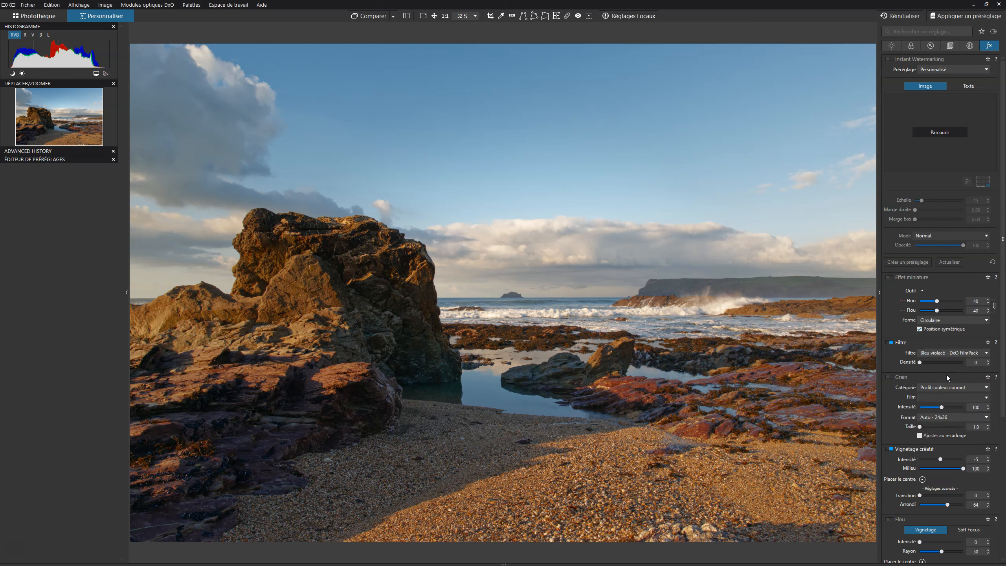
{"action": "left_click", "coordinate": [920, 363]}
{"action": "left_click_drag", "start_coordinate": [921, 362], "coordinate": [936, 361]}
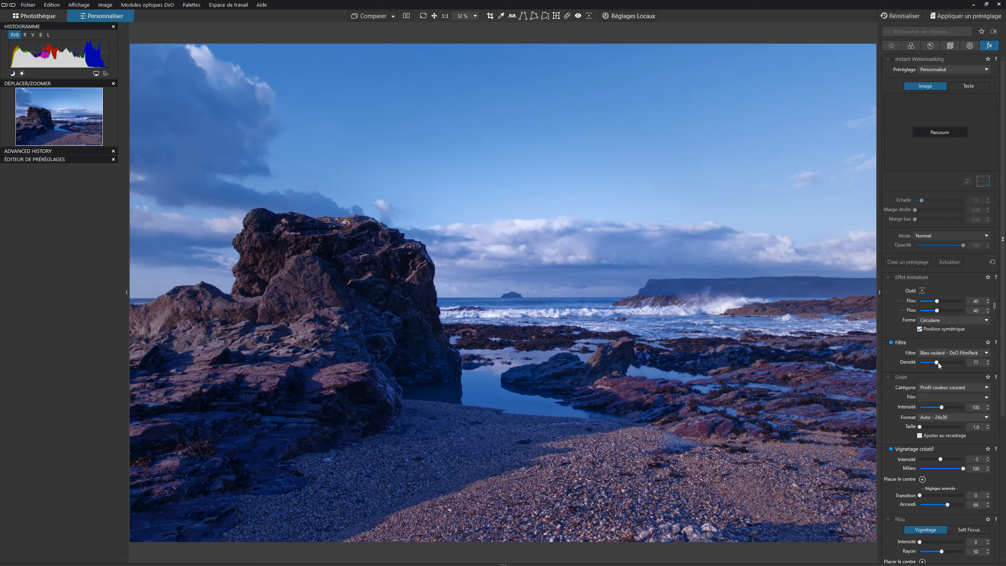
{"action": "left_click_drag", "start_coordinate": [938, 364], "coordinate": [911, 364]}
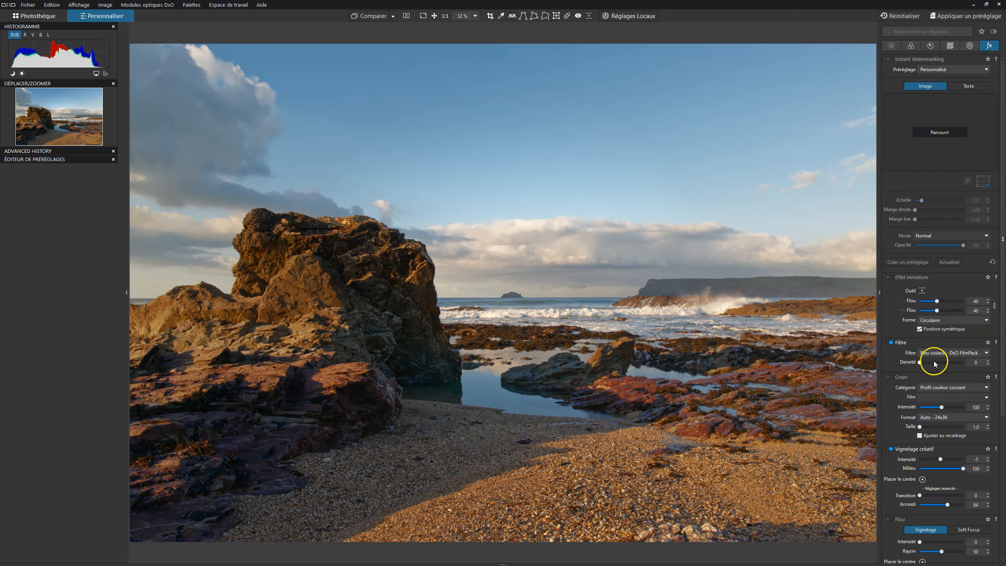
{"action": "left_click_drag", "start_coordinate": [920, 362], "coordinate": [925, 363]}
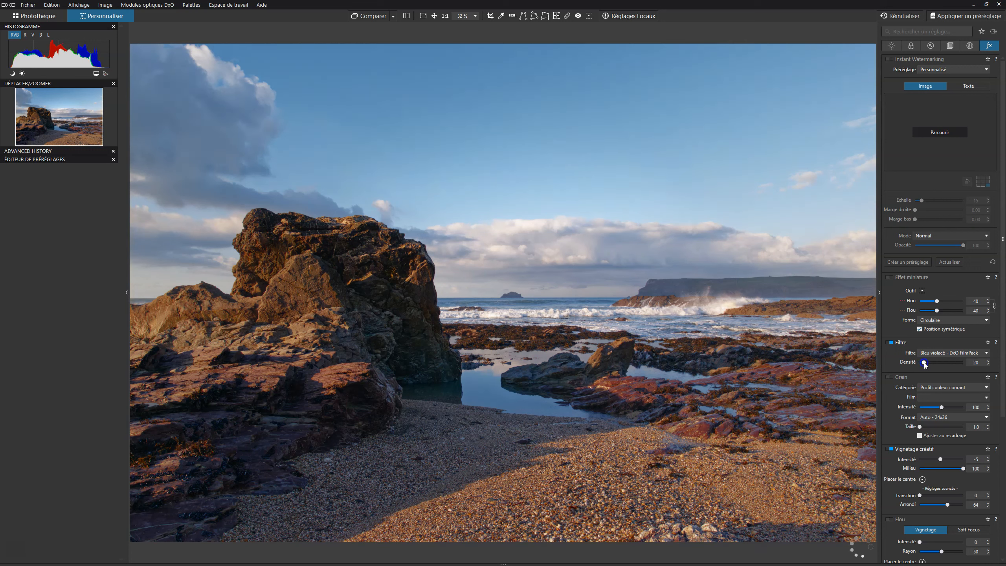
Step: Compare the photo and its histogram with and without the Bleu violacé filter, leaving the filter disabled
{"action": "left_click", "coordinate": [891, 342]}
{"action": "left_click", "coordinate": [891, 342]}
{"action": "left_click", "coordinate": [891, 343]}
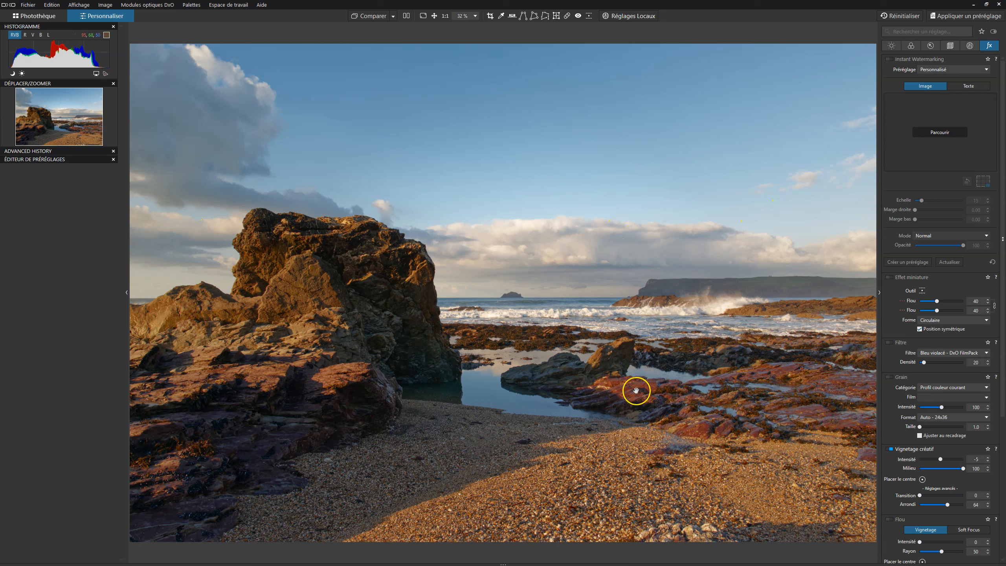
{"action": "left_click", "coordinate": [892, 341]}
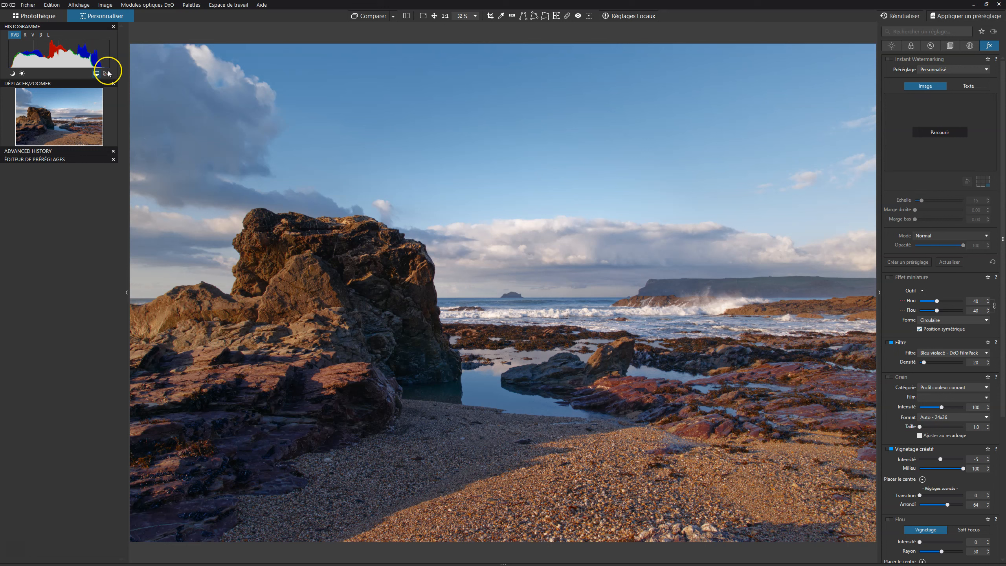
{"action": "left_click", "coordinate": [890, 342]}
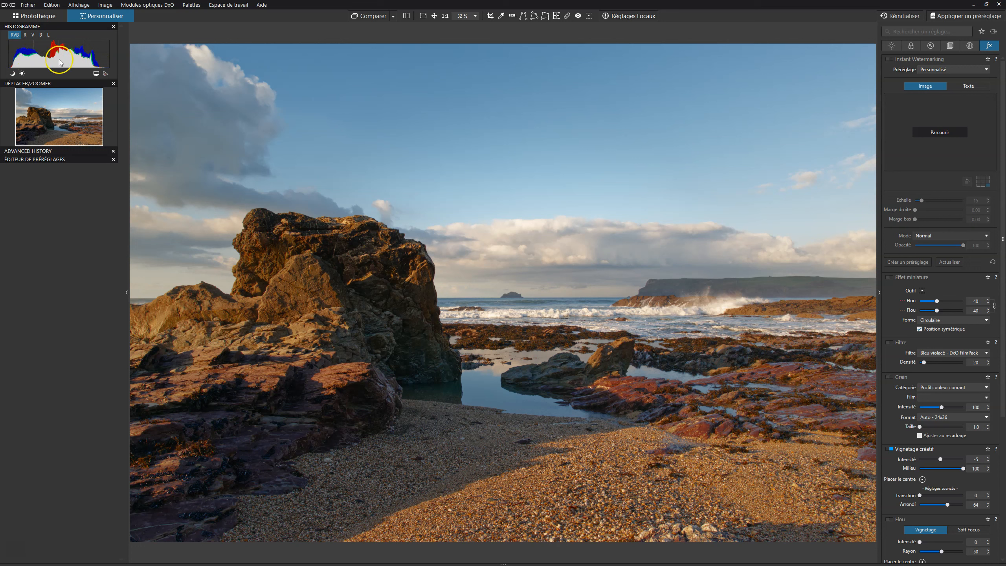
Step: Examine the histogram for the red, green, blue and luminance channels, and return to the combined RGB view
{"action": "left_click", "coordinate": [26, 36]}
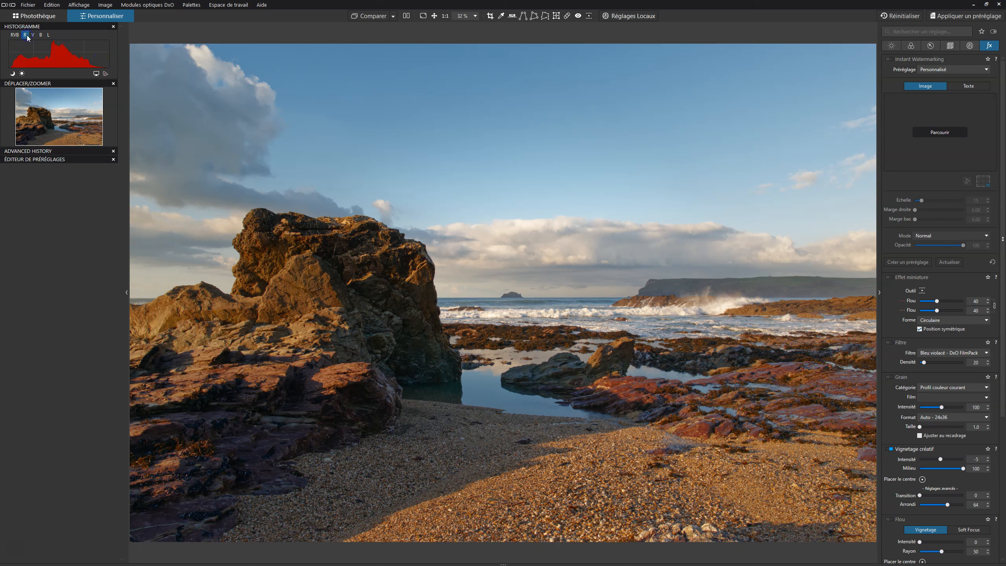
{"action": "left_click", "coordinate": [33, 35]}
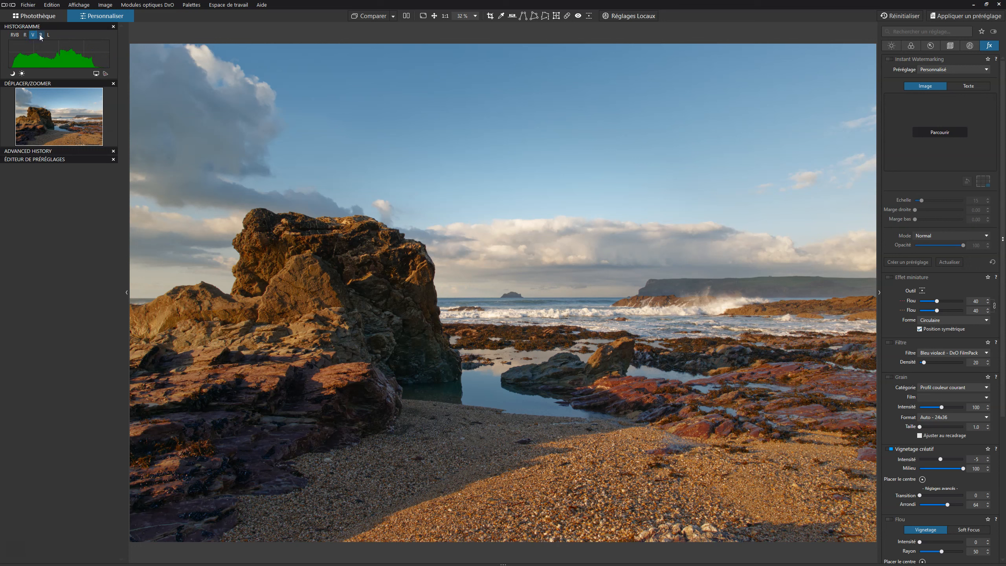
{"action": "left_click", "coordinate": [41, 35]}
{"action": "left_click", "coordinate": [49, 36]}
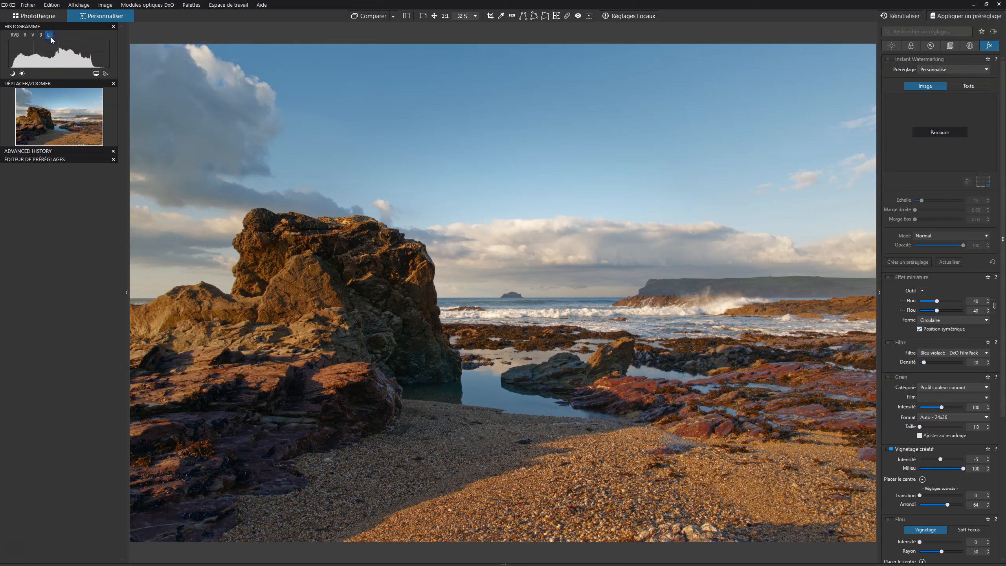
{"action": "left_click", "coordinate": [25, 35]}
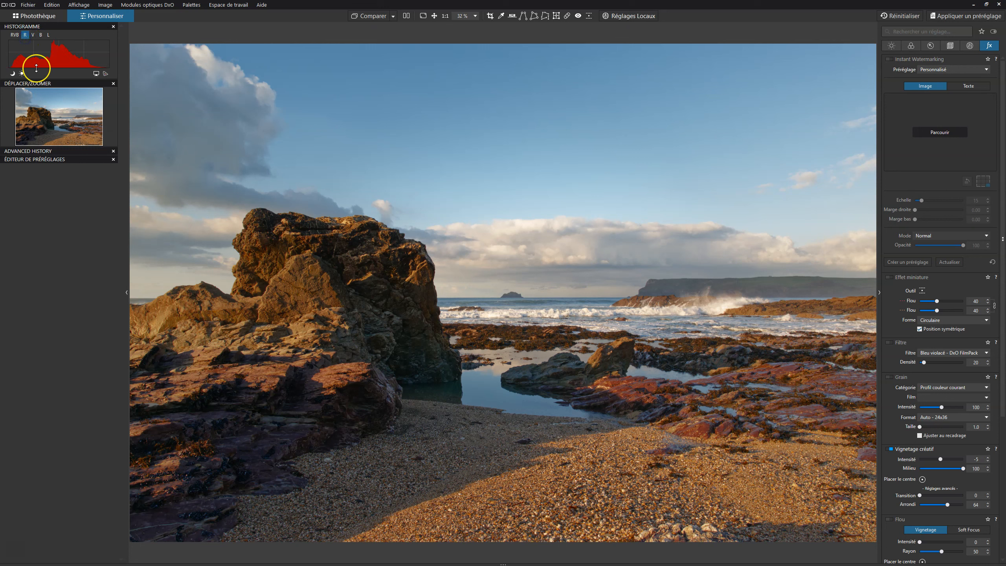
{"action": "left_click", "coordinate": [14, 35]}
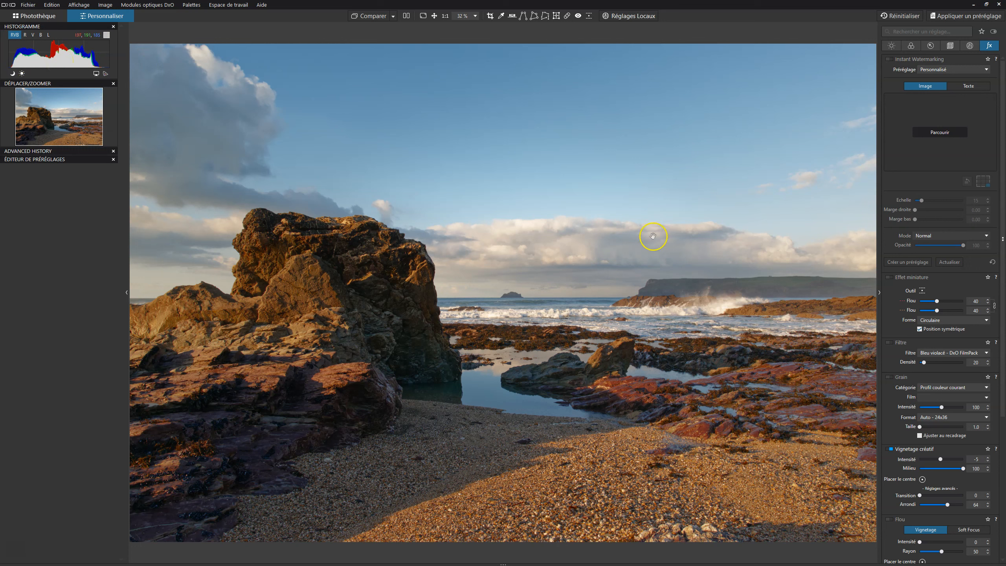
Step: Enable the Bleu violacé colour filter again and set its density to 0
{"action": "left_click", "coordinate": [891, 342]}
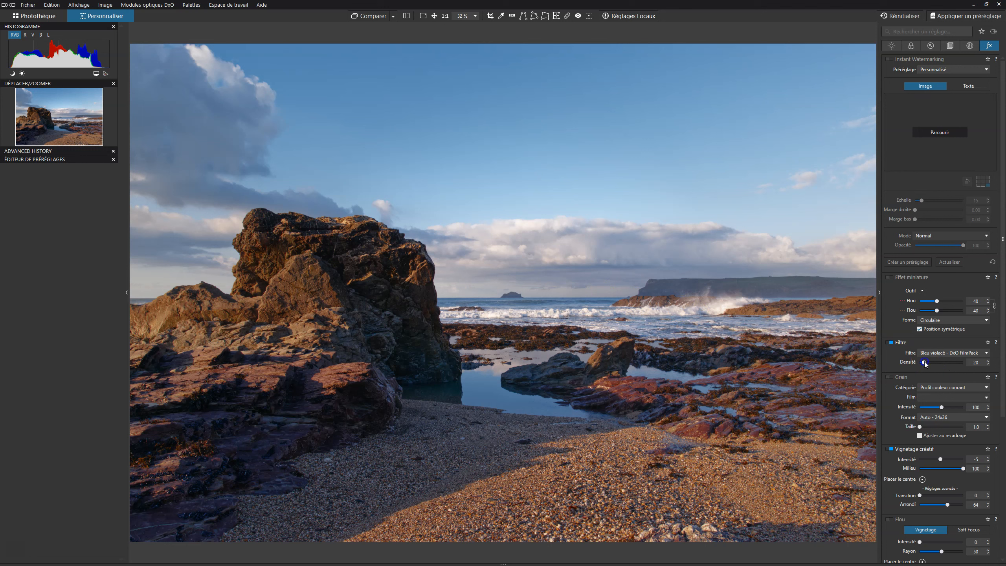
{"action": "left_click_drag", "start_coordinate": [924, 363], "coordinate": [906, 364]}
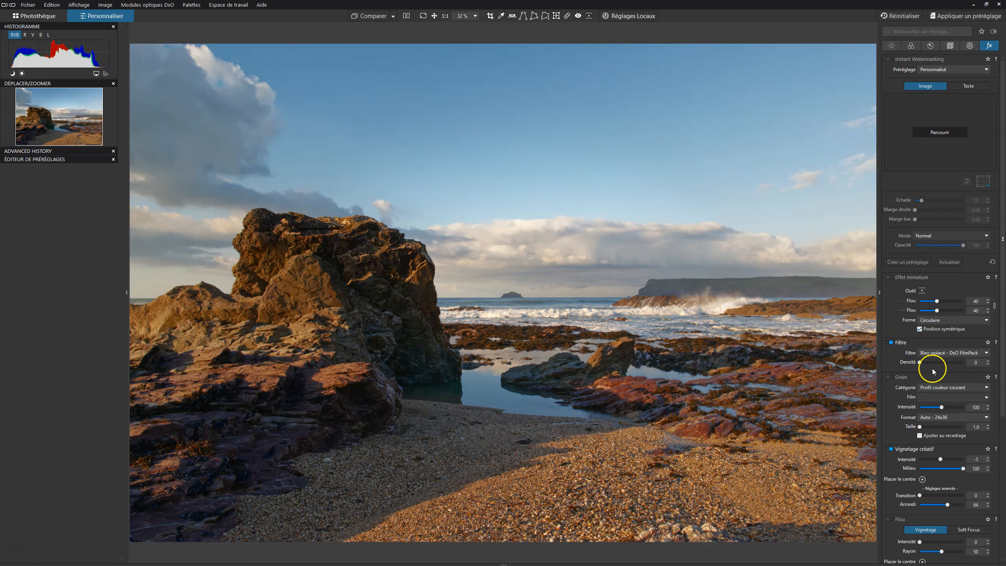